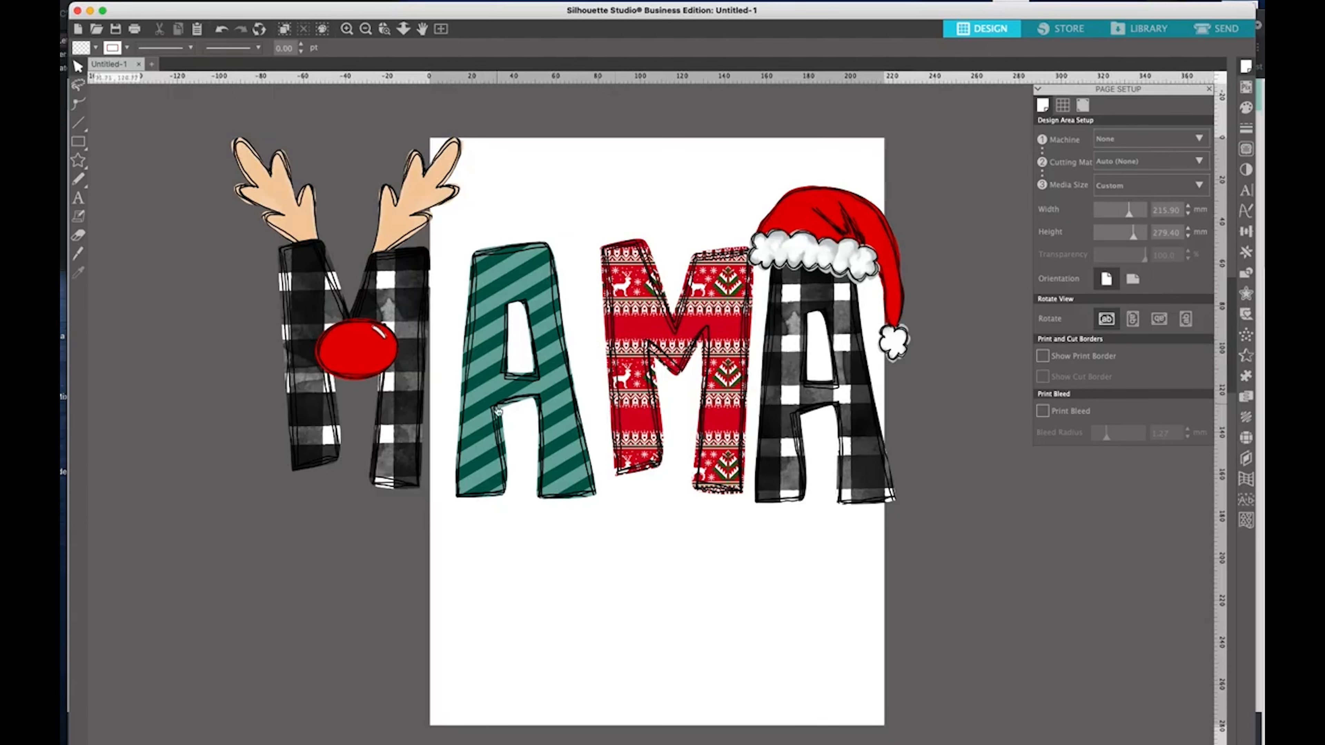
- Shift the MAMA design with antlers and Santa hat rightward and slightly down across the page
left_click_drag(502, 405, 555, 407)
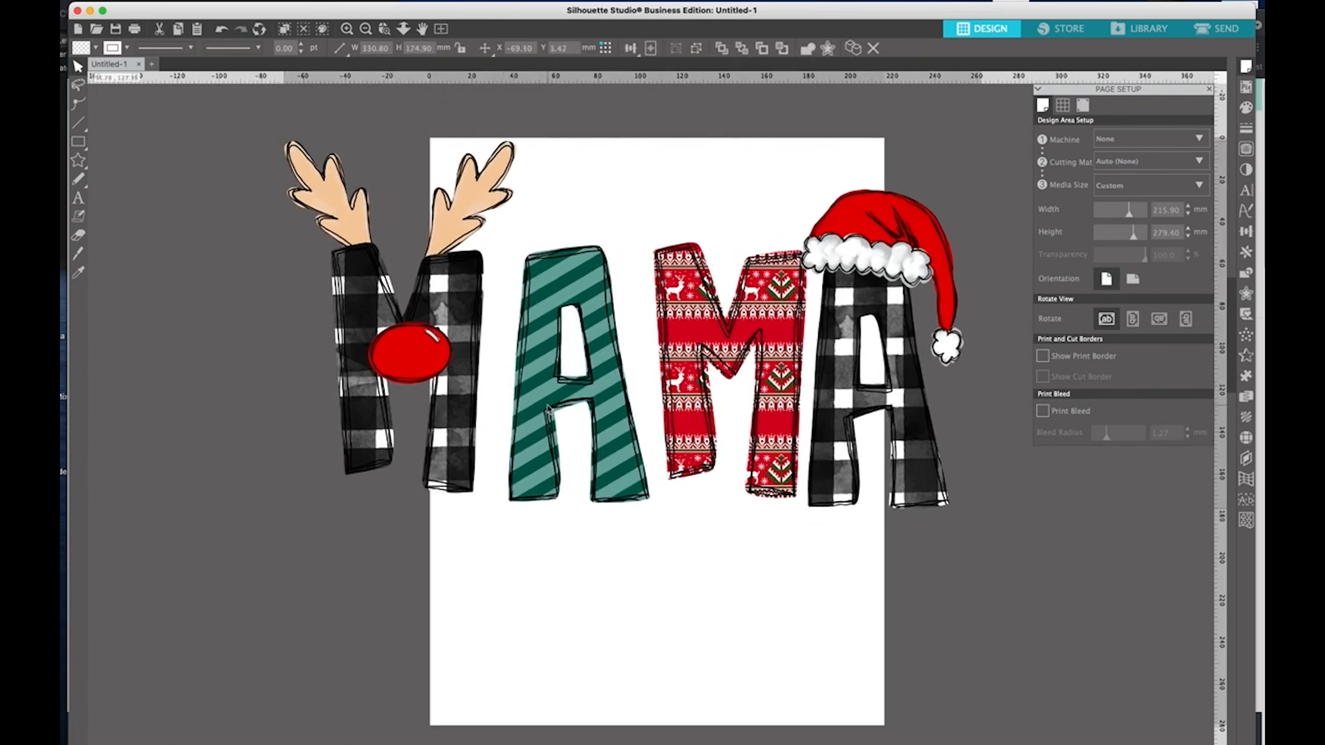
left_click(503, 294)
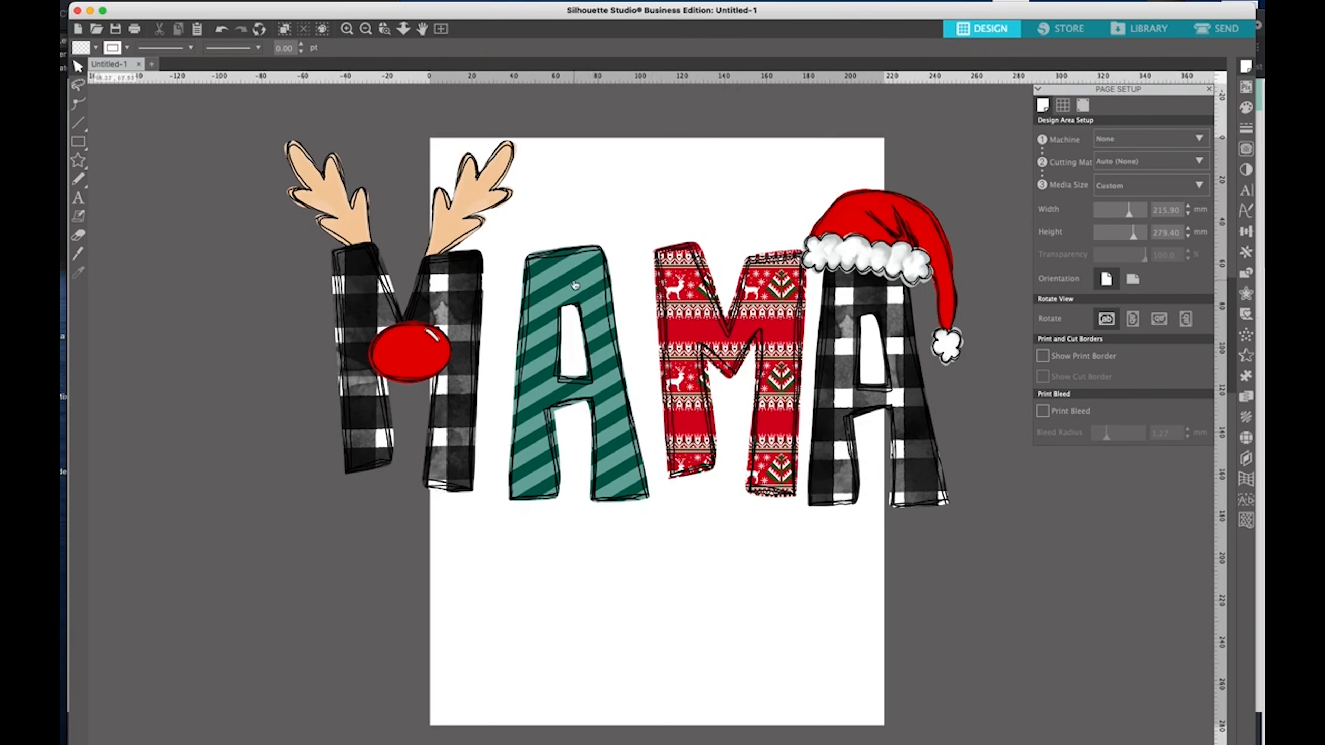
left_click_drag(579, 289, 598, 303)
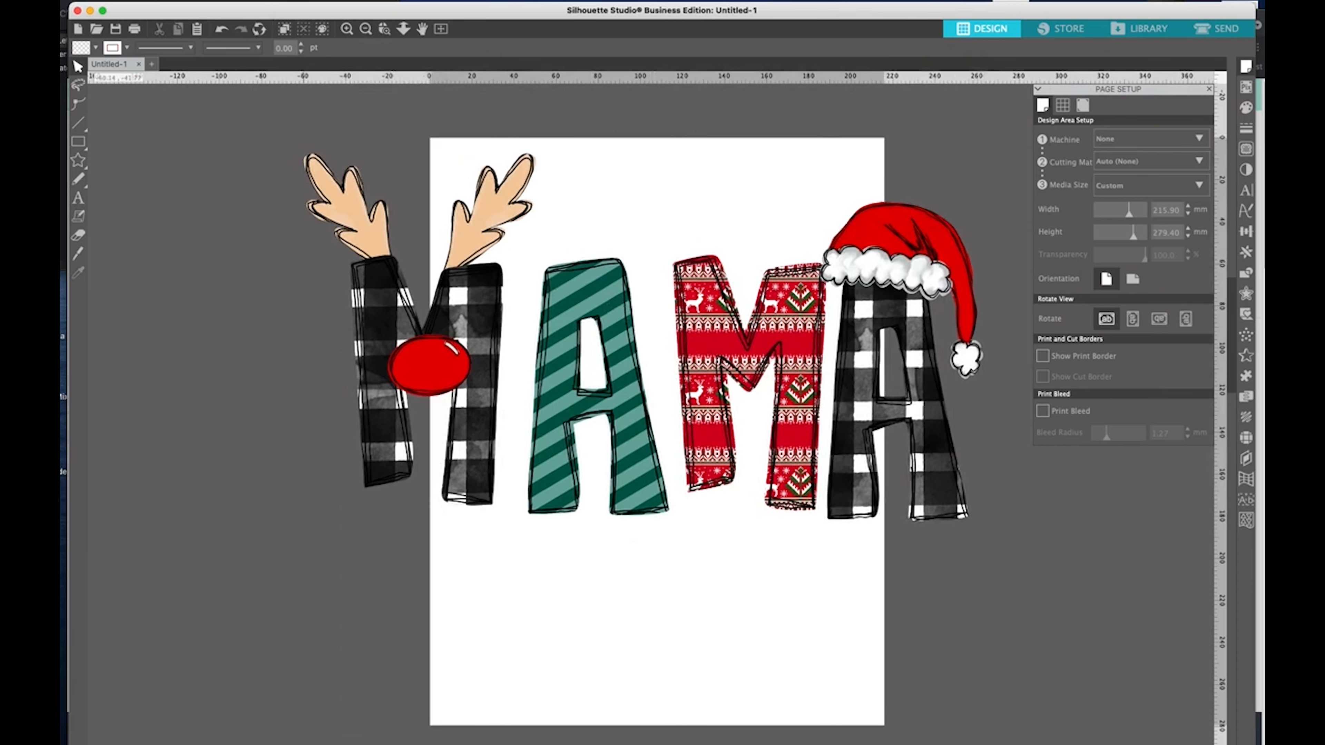
- View the installed software edition and release in the About dialog, then close it
left_click(81, 1)
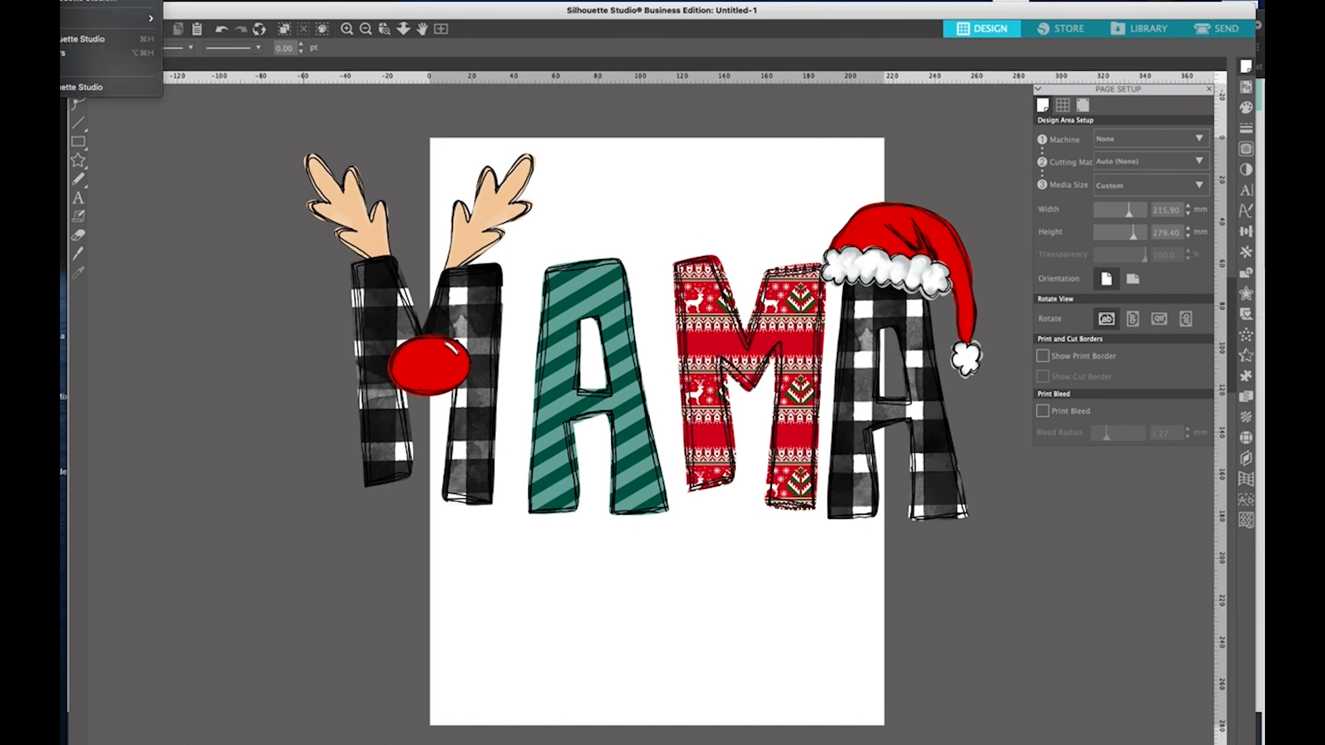
left_click(81, 2)
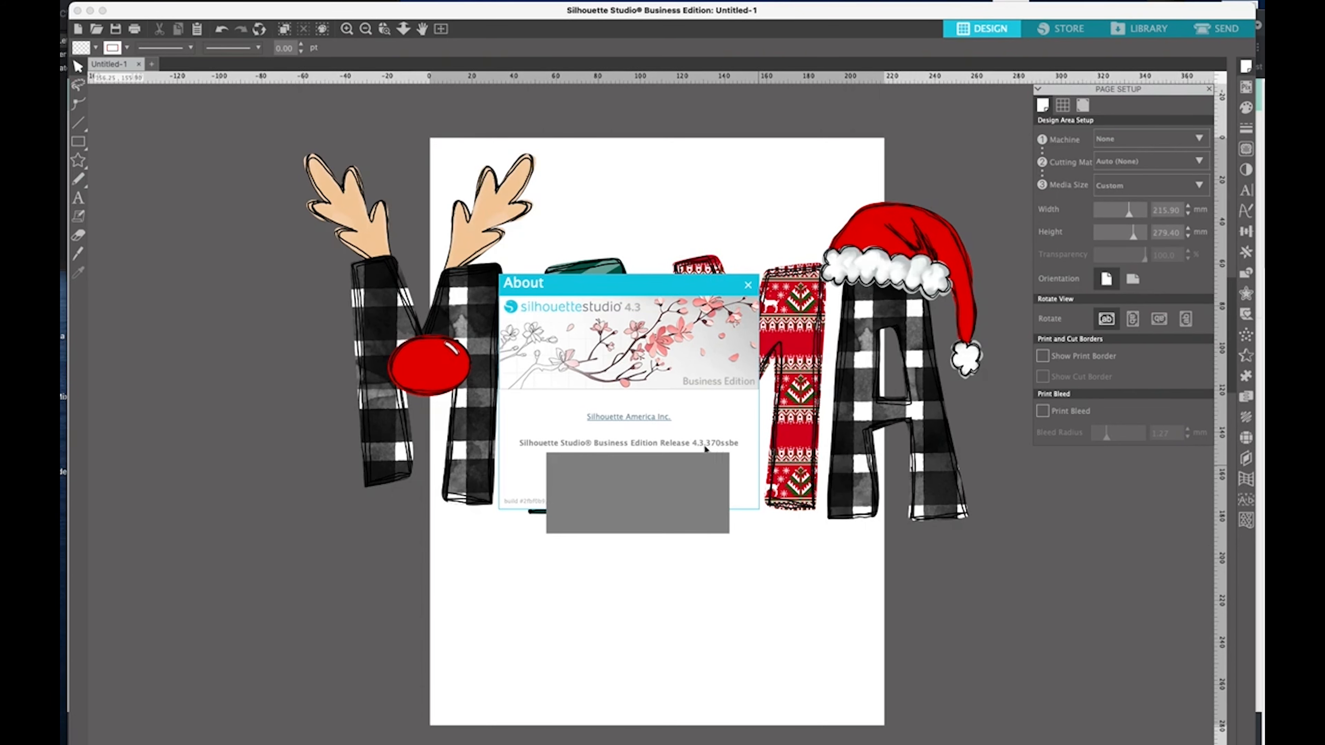
key("Escape")
- Move the finished MAMA design off the page into the grey area to its left
left_click(618, 357)
left_click_drag(619, 356, 52, 288)
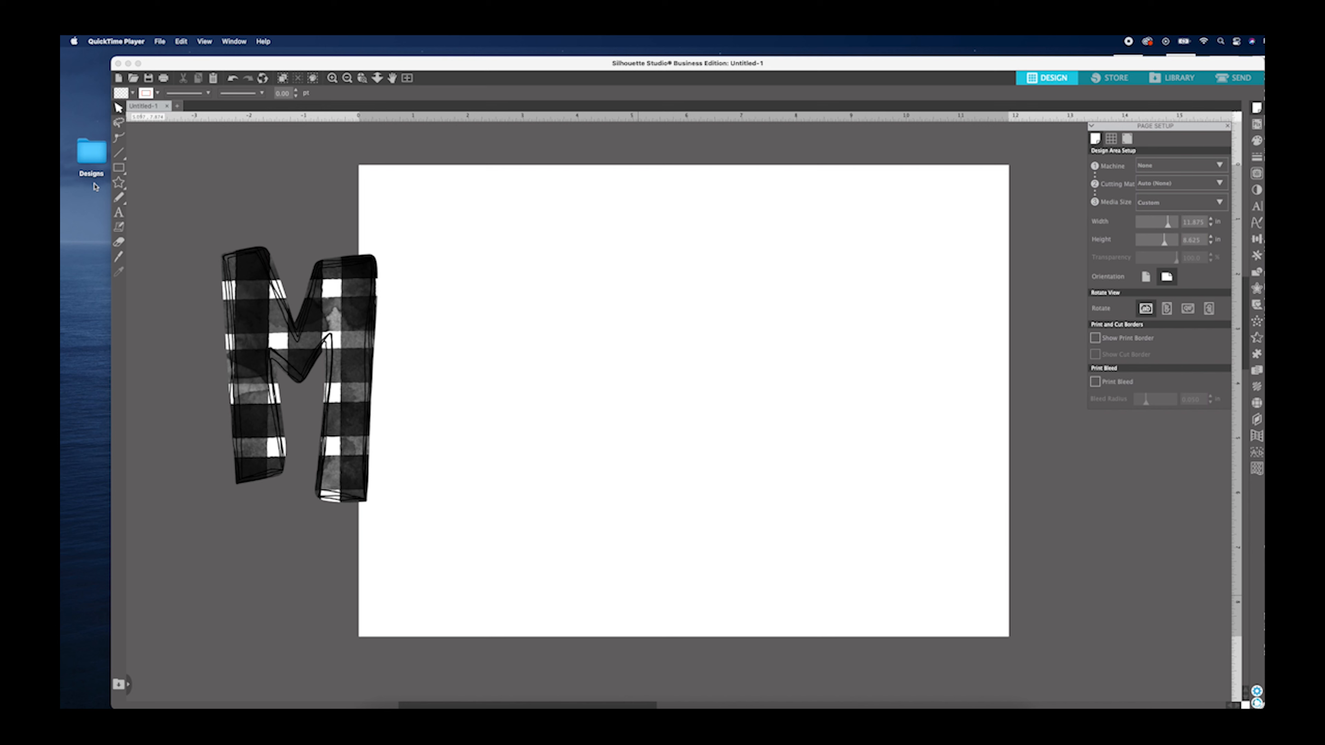
- Open the Designs folder on the desktop in Finder and show all folders inside its MM1021-ChristmasMixAlpha subfolder
left_click(91, 159)
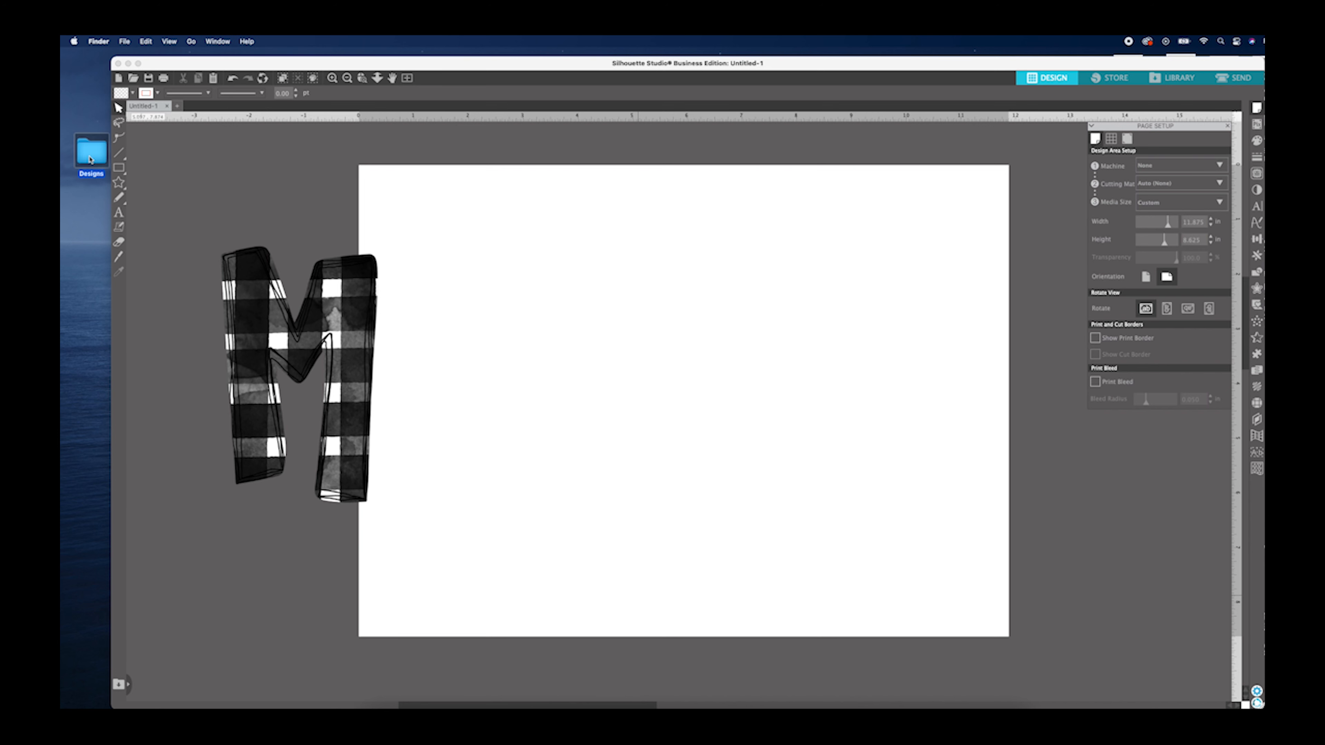
double_click(90, 159)
left_click(121, 309)
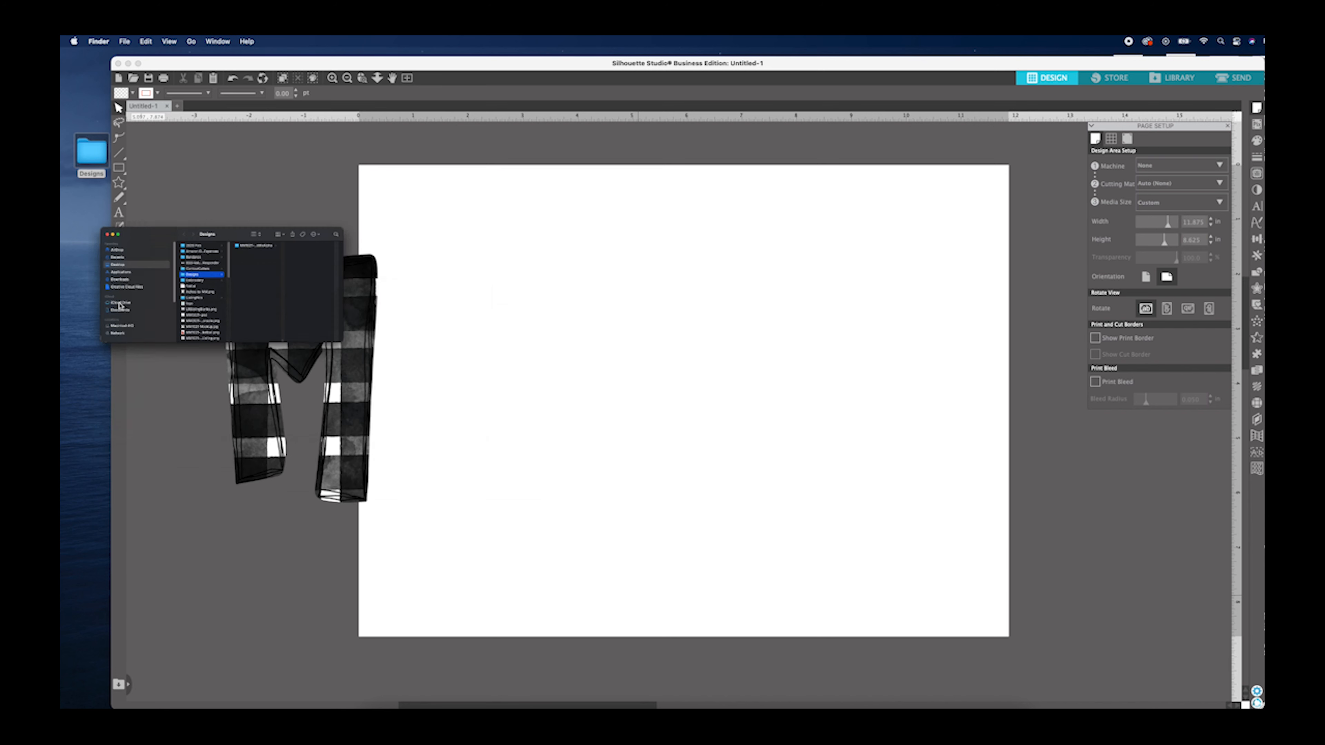
double_click(90, 158)
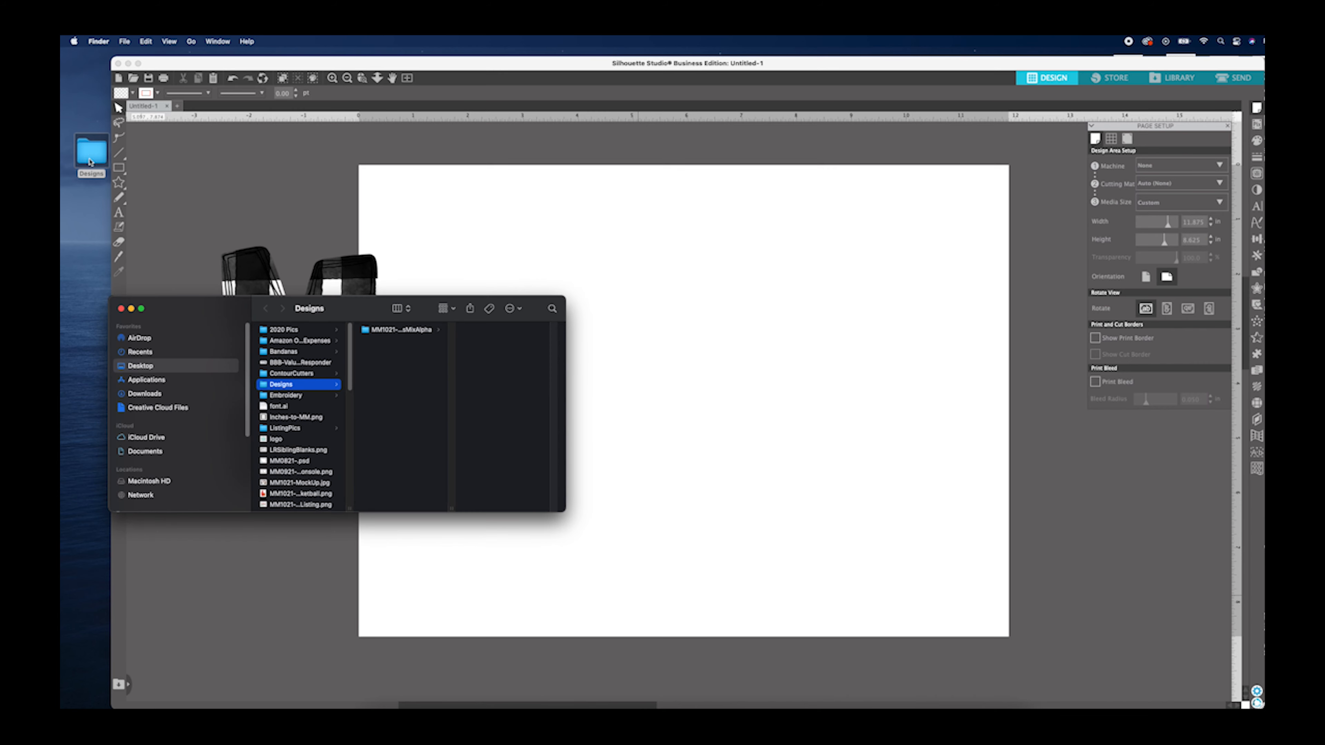
left_click_drag(215, 309, 189, 275)
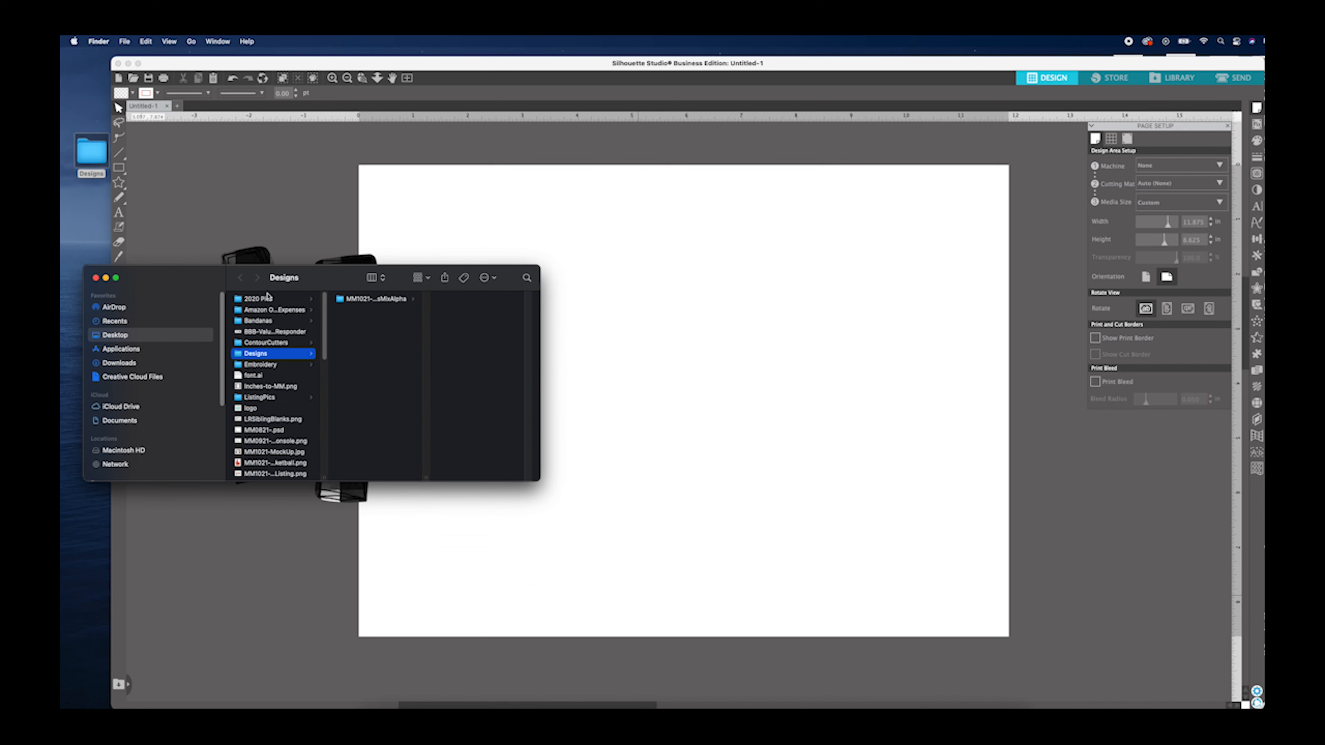
left_click(361, 302)
mouse_move(426, 478)
left_mouse_down()
mouse_move(473, 475)
mouse_move(443, 476)
left_mouse_up()
left_click_drag(393, 280, 313, 258)
left_click_drag(460, 442, 517, 441)
left_click_drag(417, 358, 416, 276)
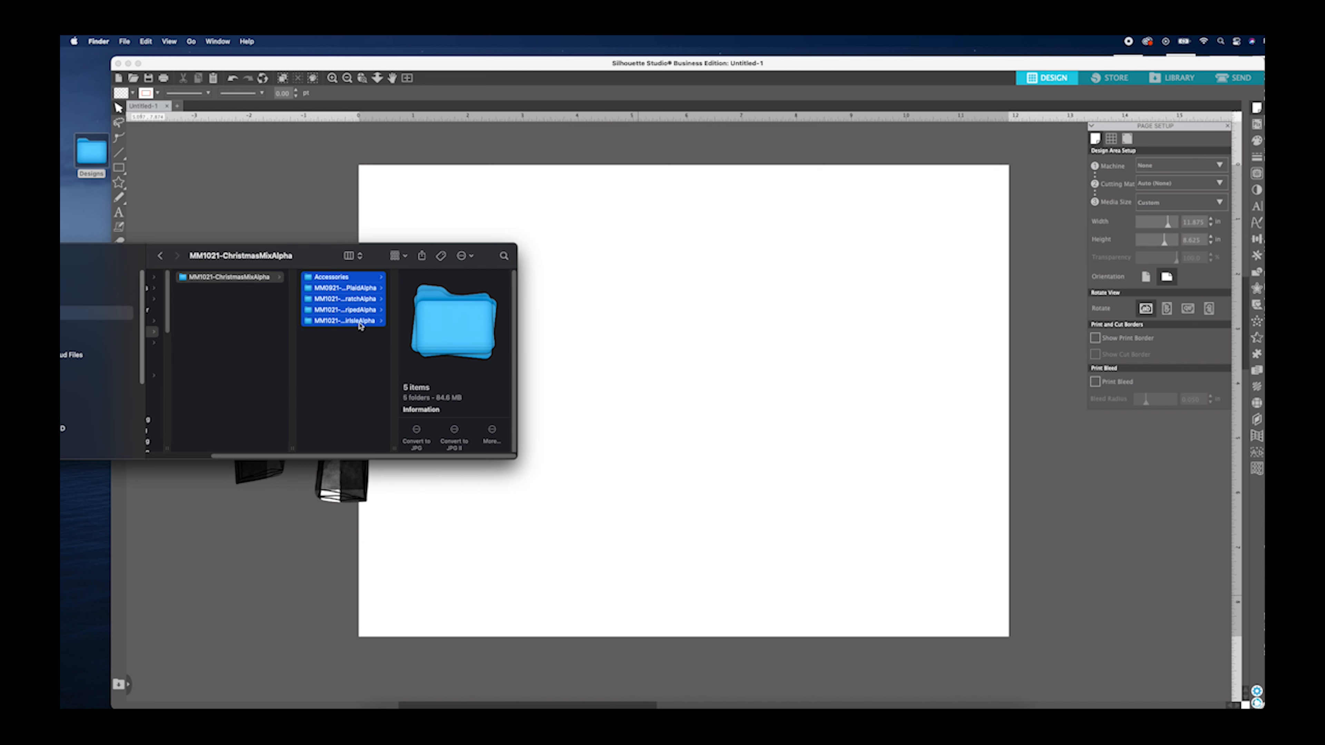
- Place the red Fair Isle letter A image from the MM1021-RedFairIsleAlpha folder onto the page
left_click(360, 322)
left_click(412, 321)
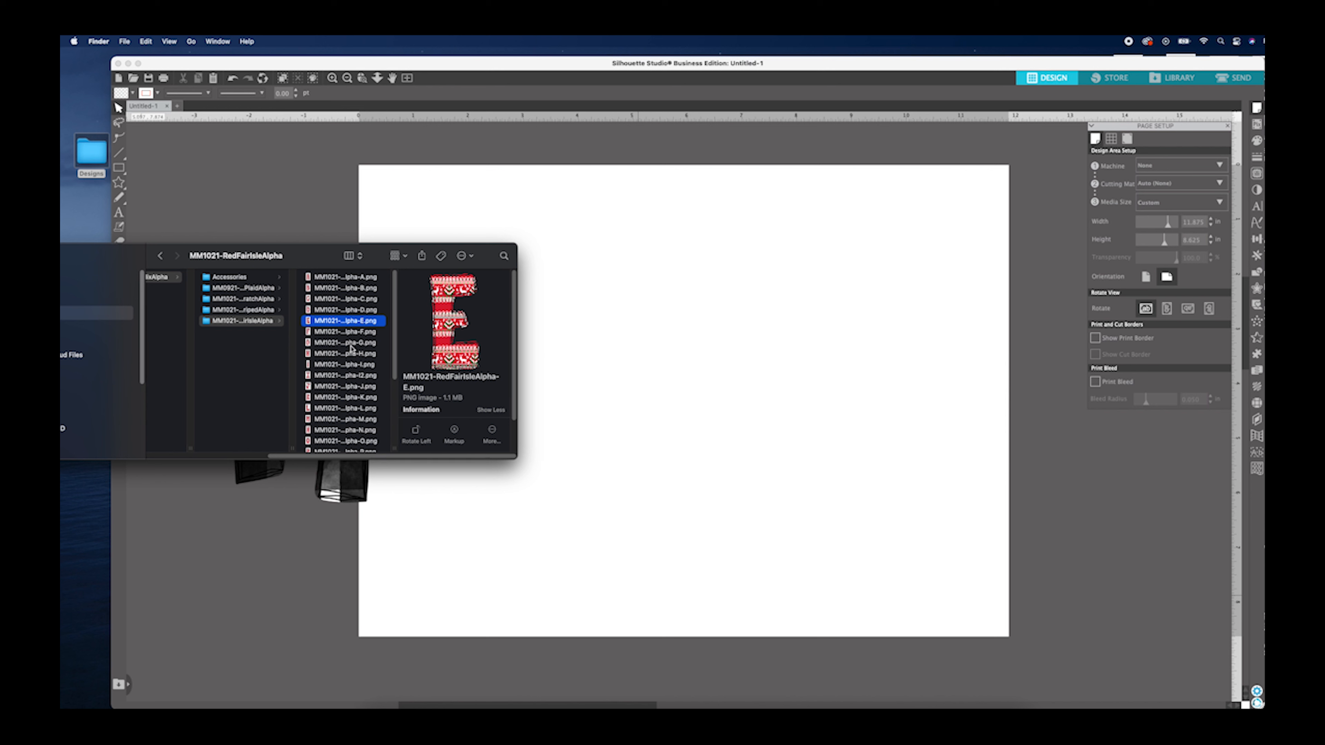
left_click(365, 420)
left_click_drag(357, 276, 656, 415)
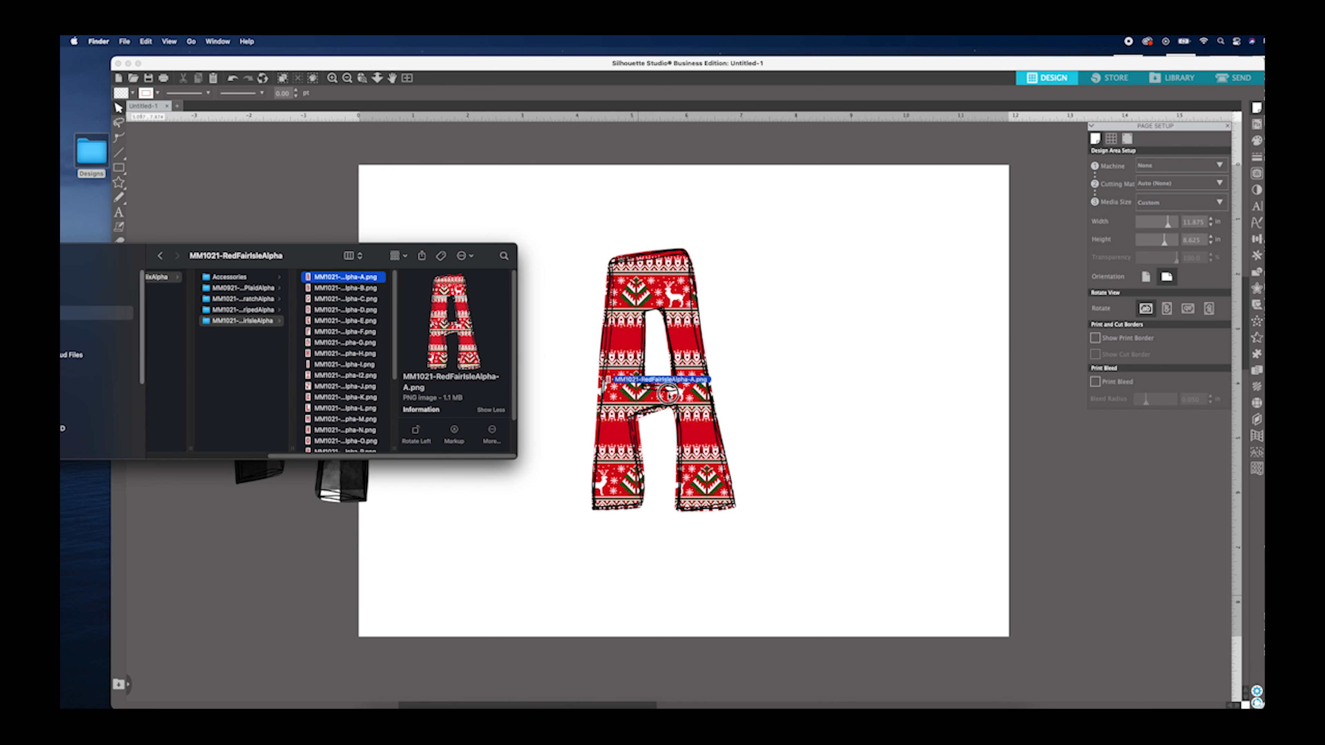
left_click(520, 489)
left_click(159, 41)
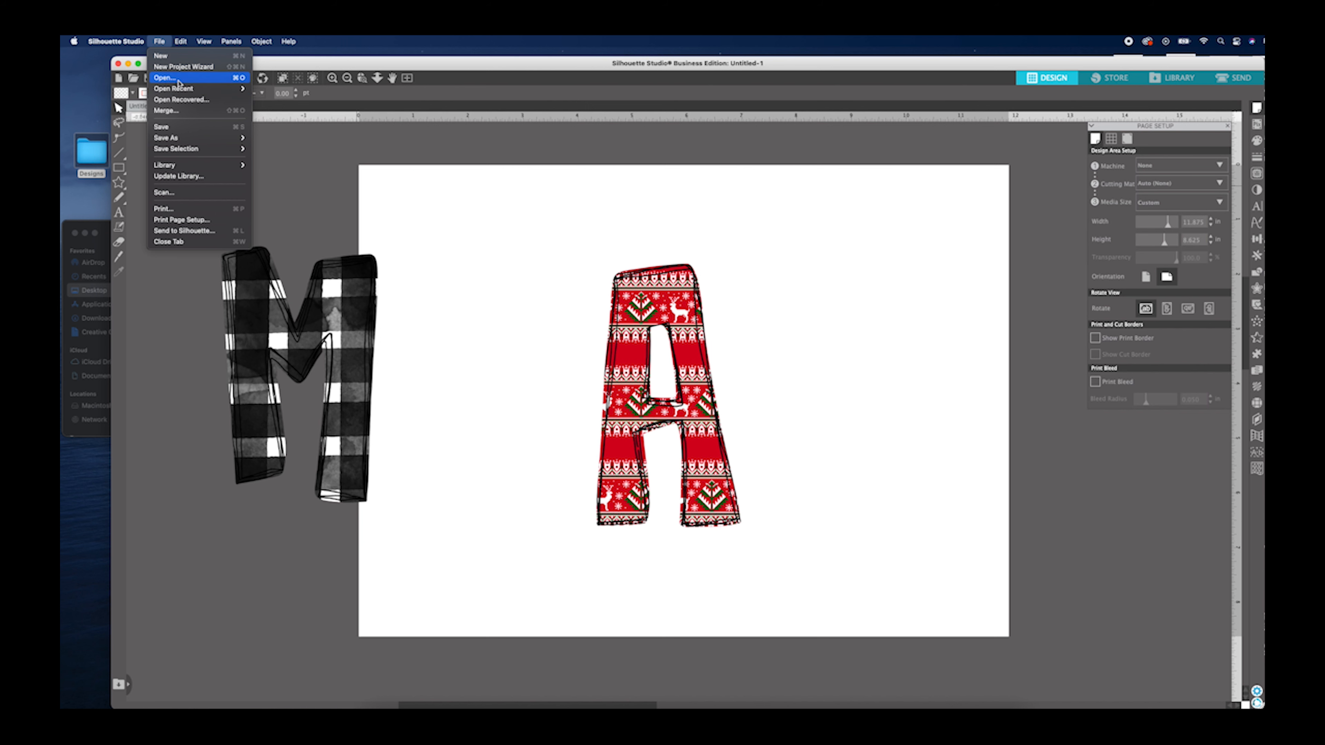
left_click(178, 79)
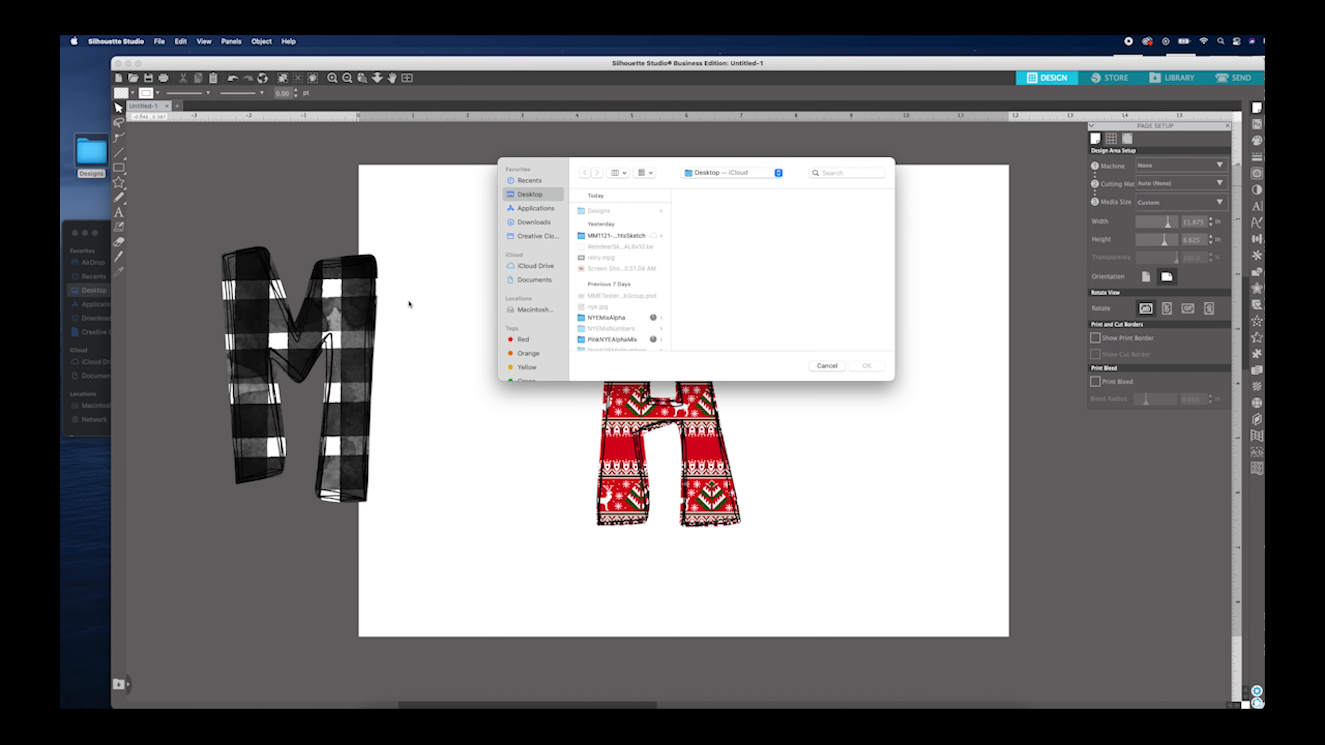
left_click(826, 366)
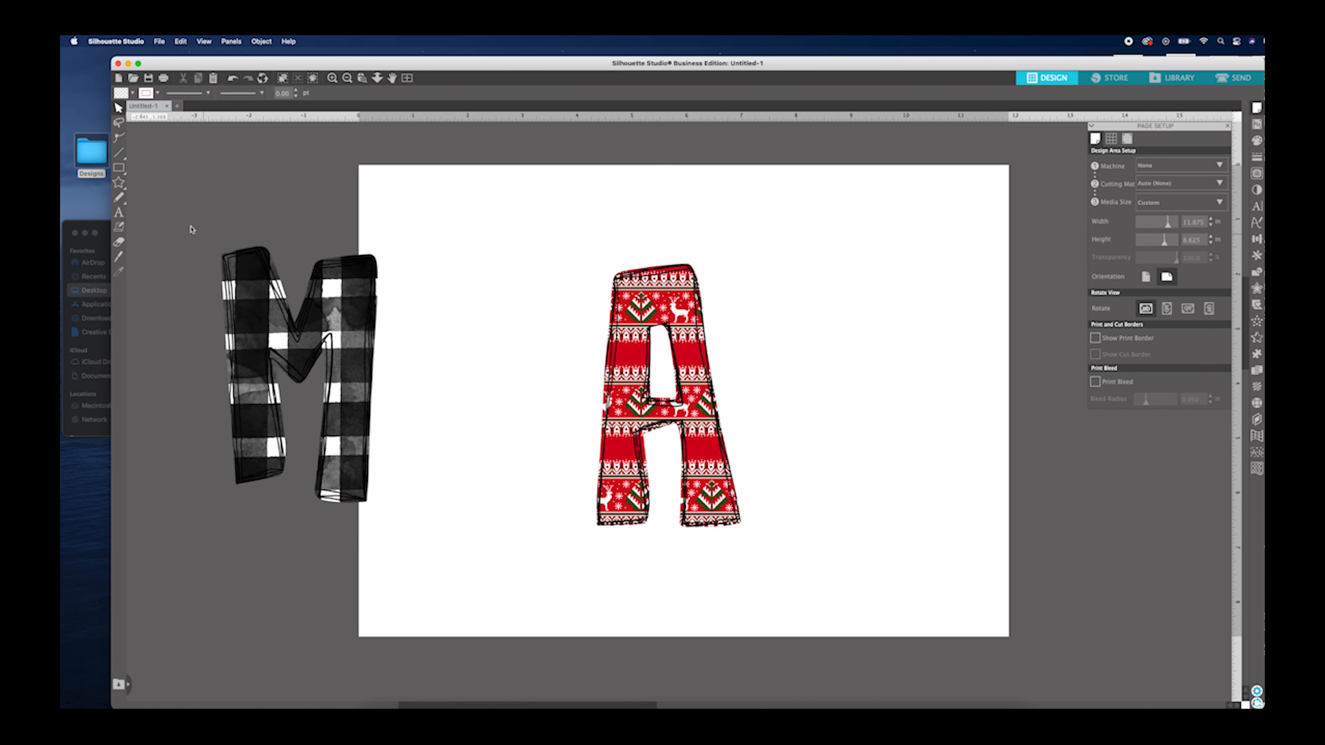
- Bring the Finder window showing the MM1021-RedFairIsleAlpha folder forward and close it
left_click(77, 236)
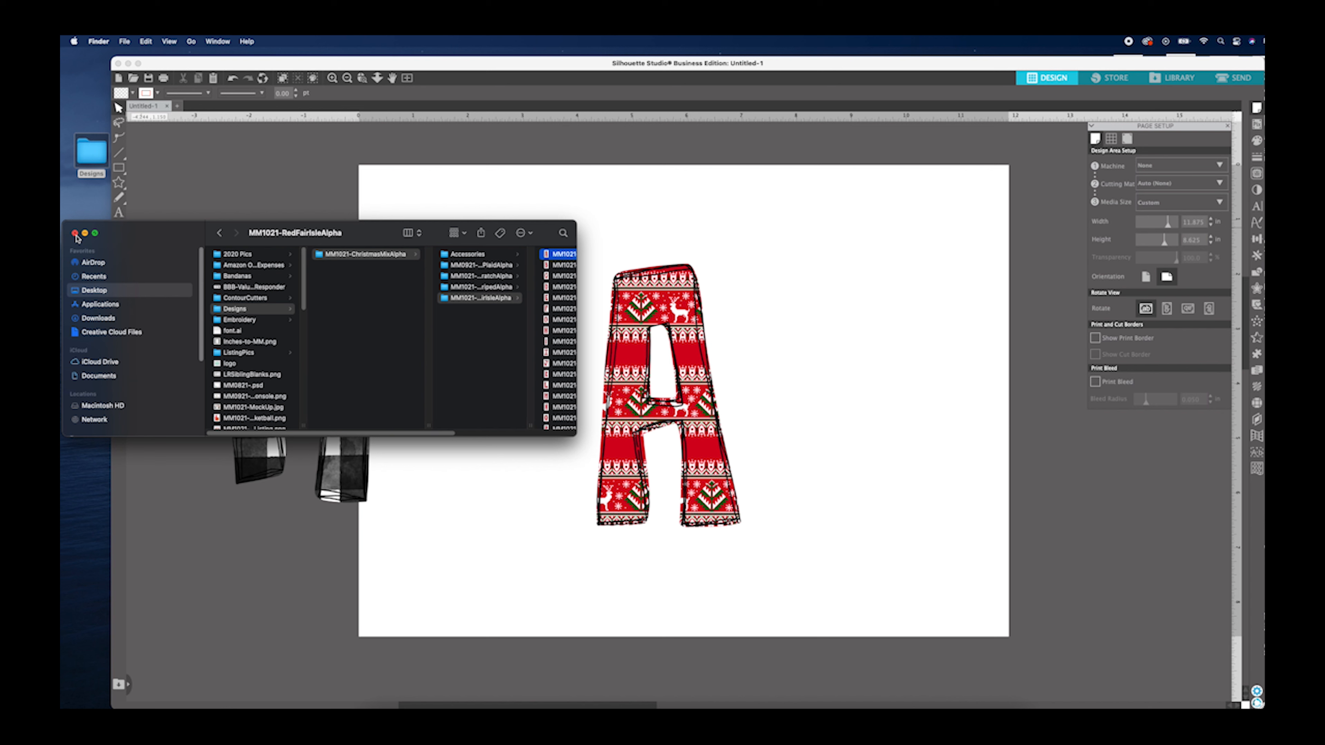
left_click(500, 500)
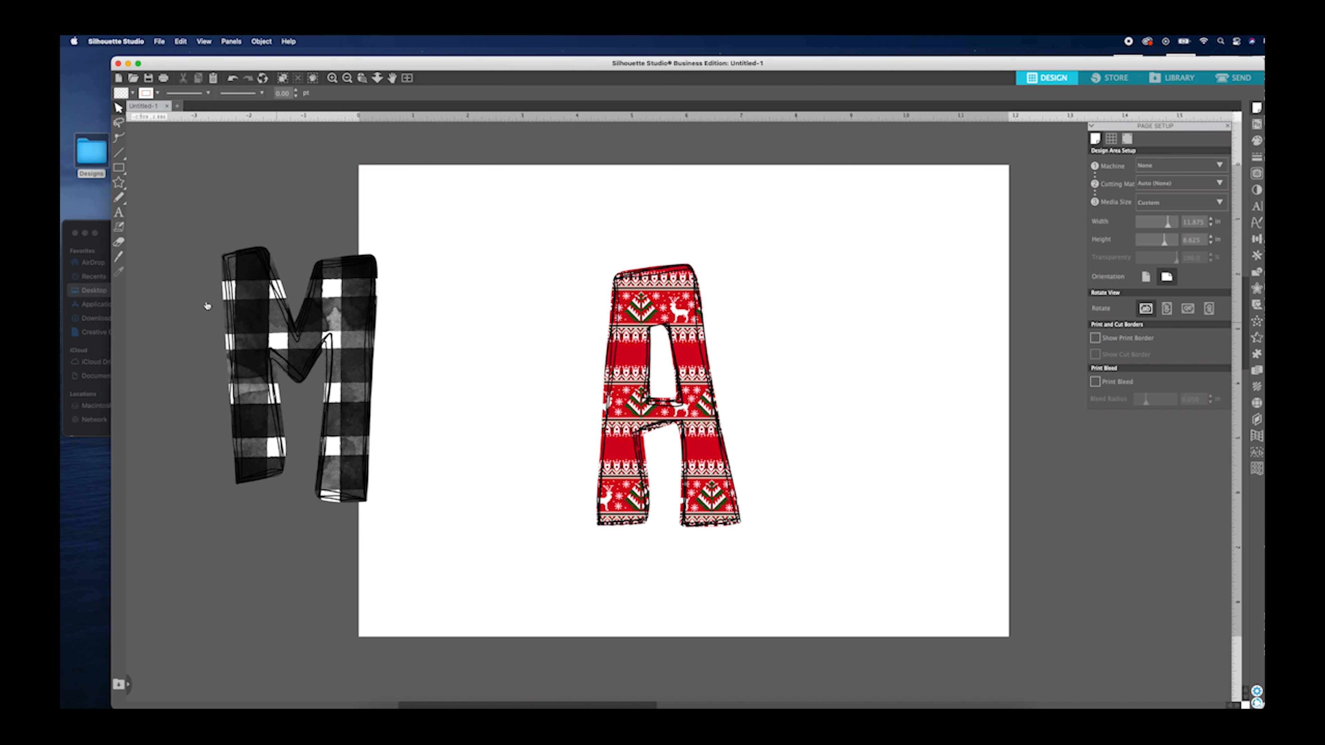
left_click(96, 234)
left_click(84, 234)
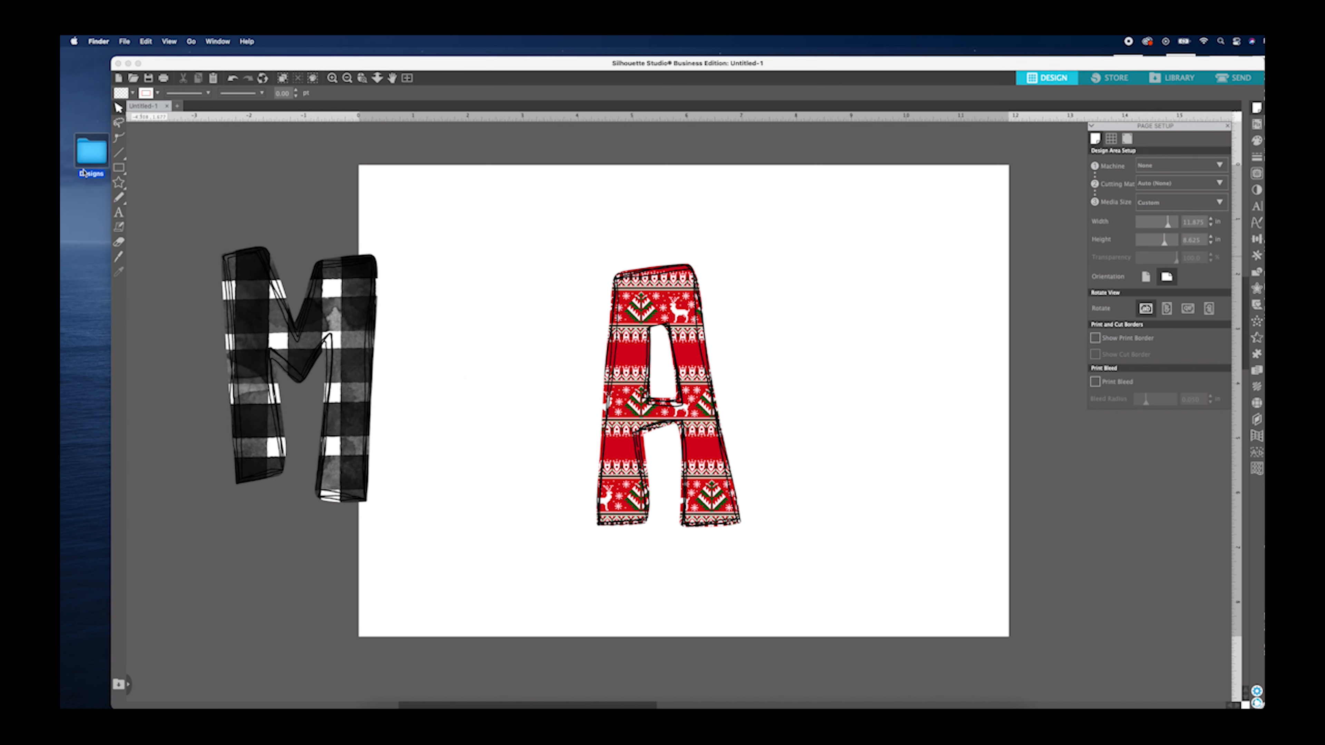
- Reopen the Designs folder and examine the alphabet folders inside MM1021-ChristmasMixAlpha
double_click(91, 152)
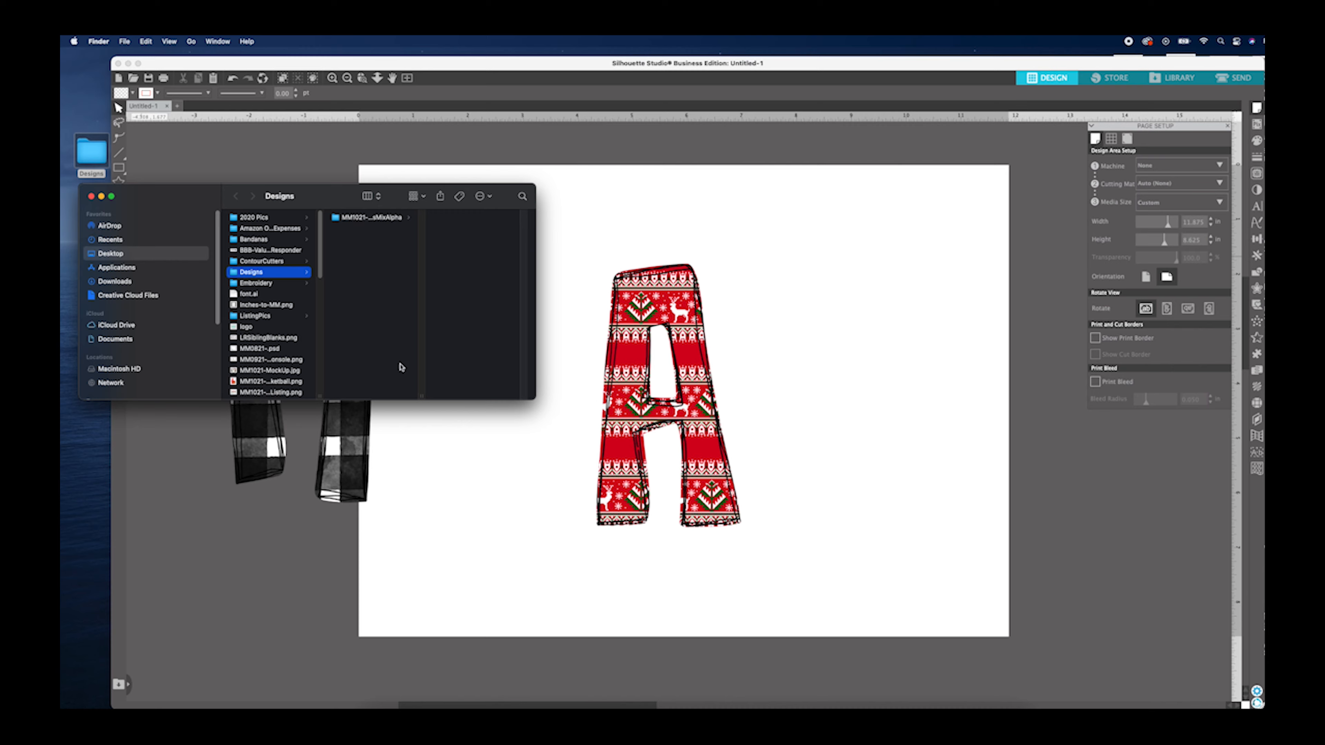
left_click(380, 218)
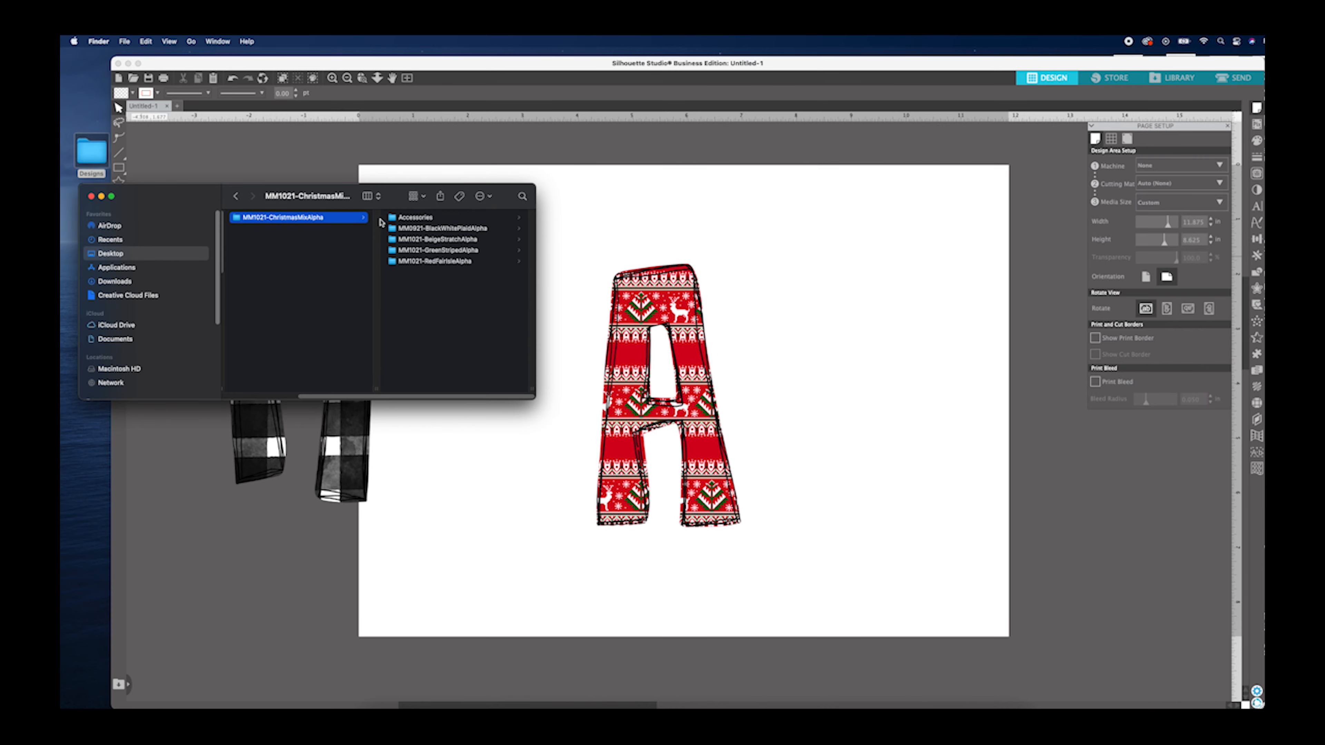
left_click(429, 228)
left_click(448, 241)
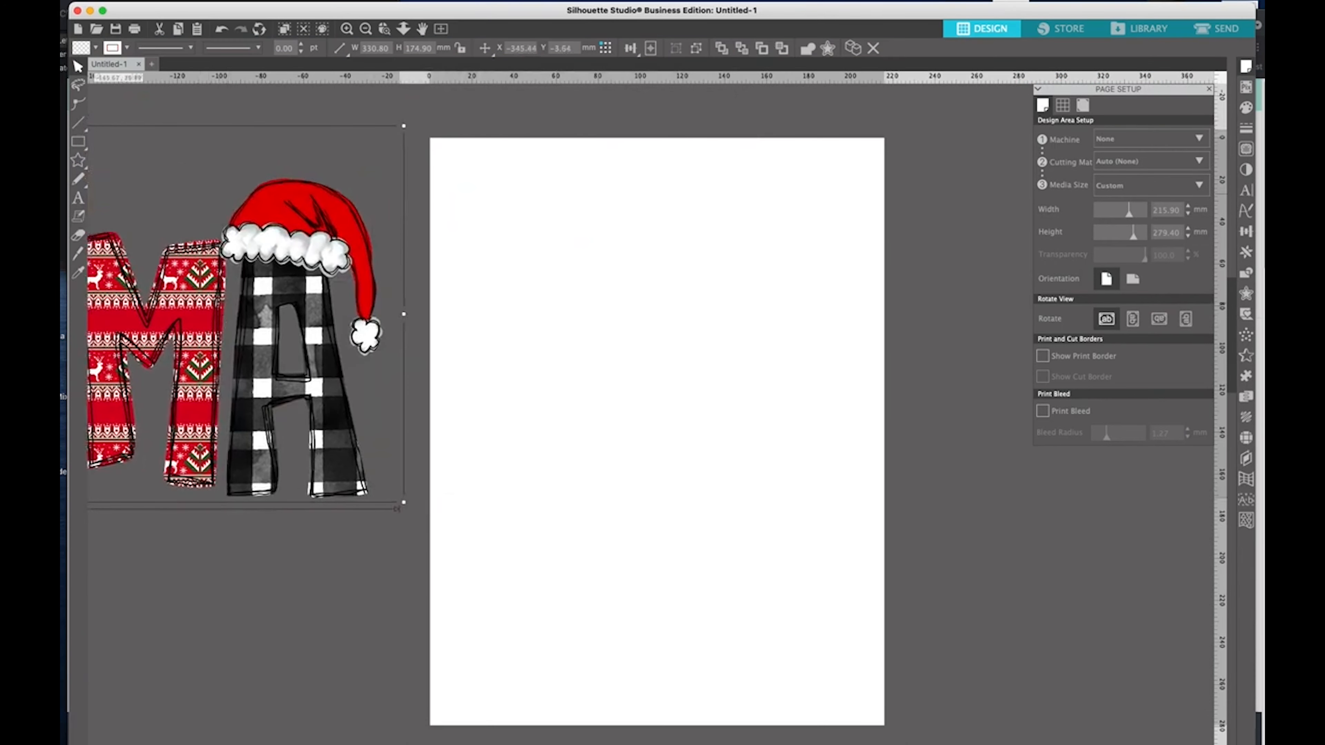
- Switch to Finder and open the MM1021 Christmas mix alphabet folder inside ChristmasMixAlpha
key("super+Tab")
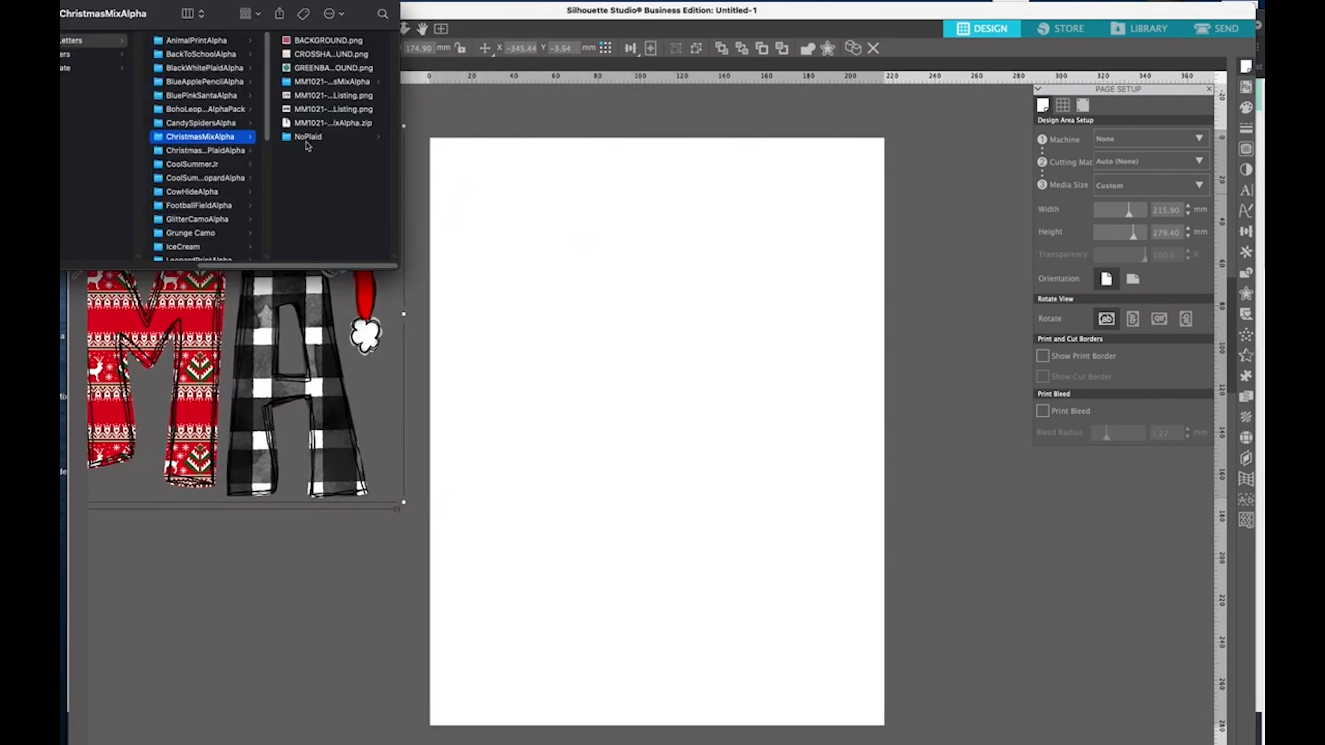
left_click(327, 82)
left_click_drag(215, 17, 170, 18)
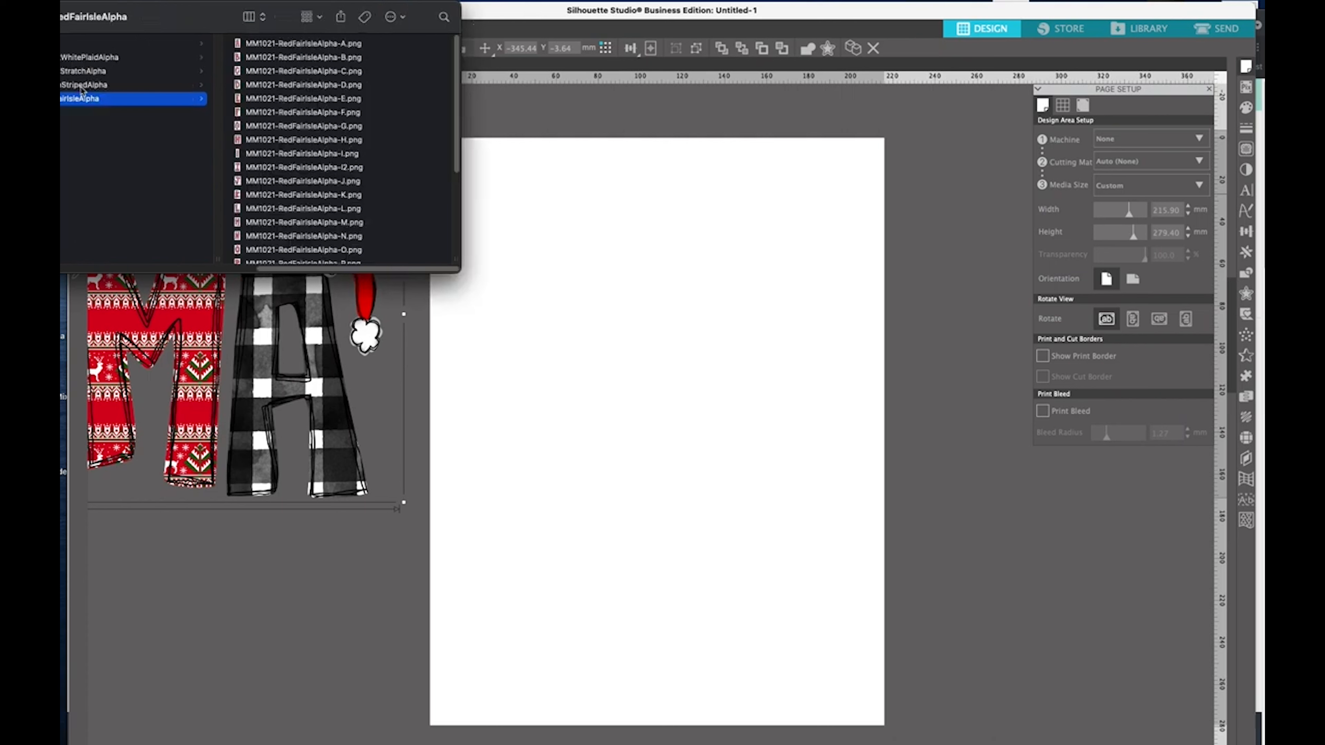
- Look through the letter files in the green striped, beige and black-and-white plaid alphabet folders
left_click(82, 86)
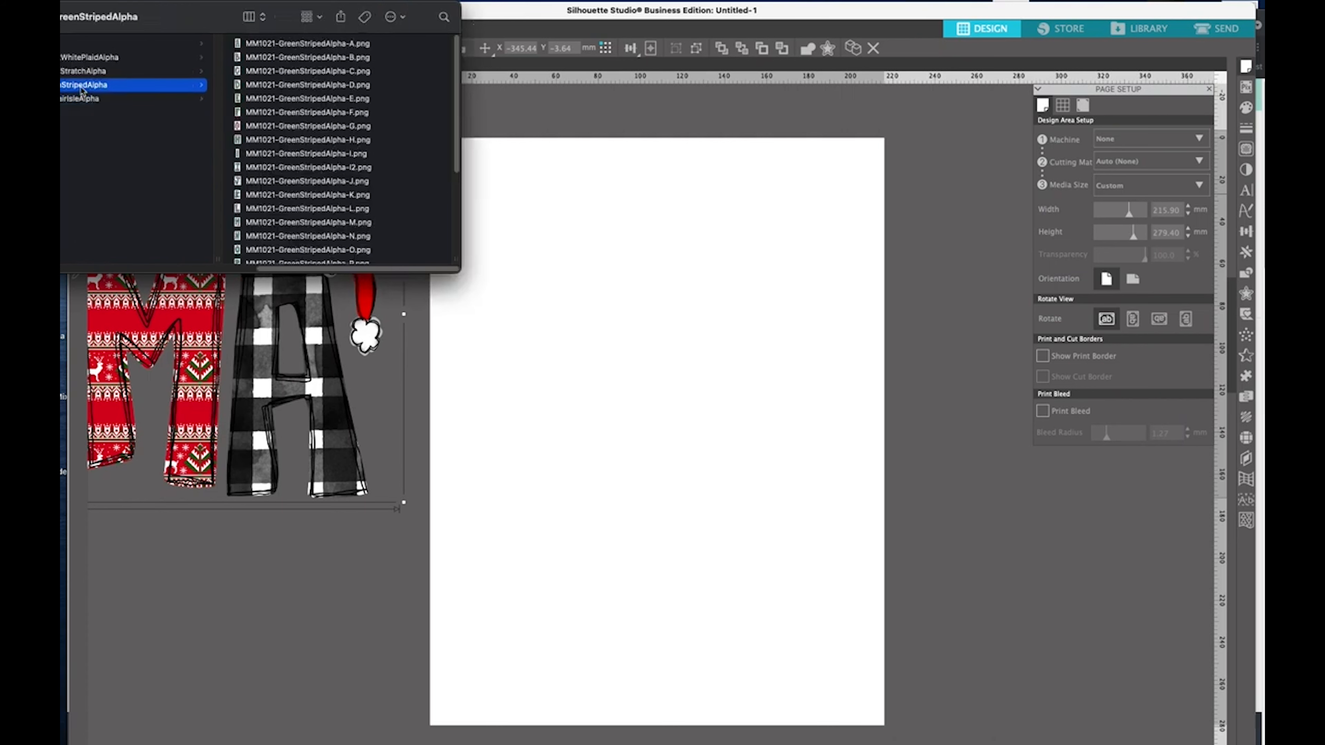
left_click(366, 99)
scroll(313, 271, "left", 5)
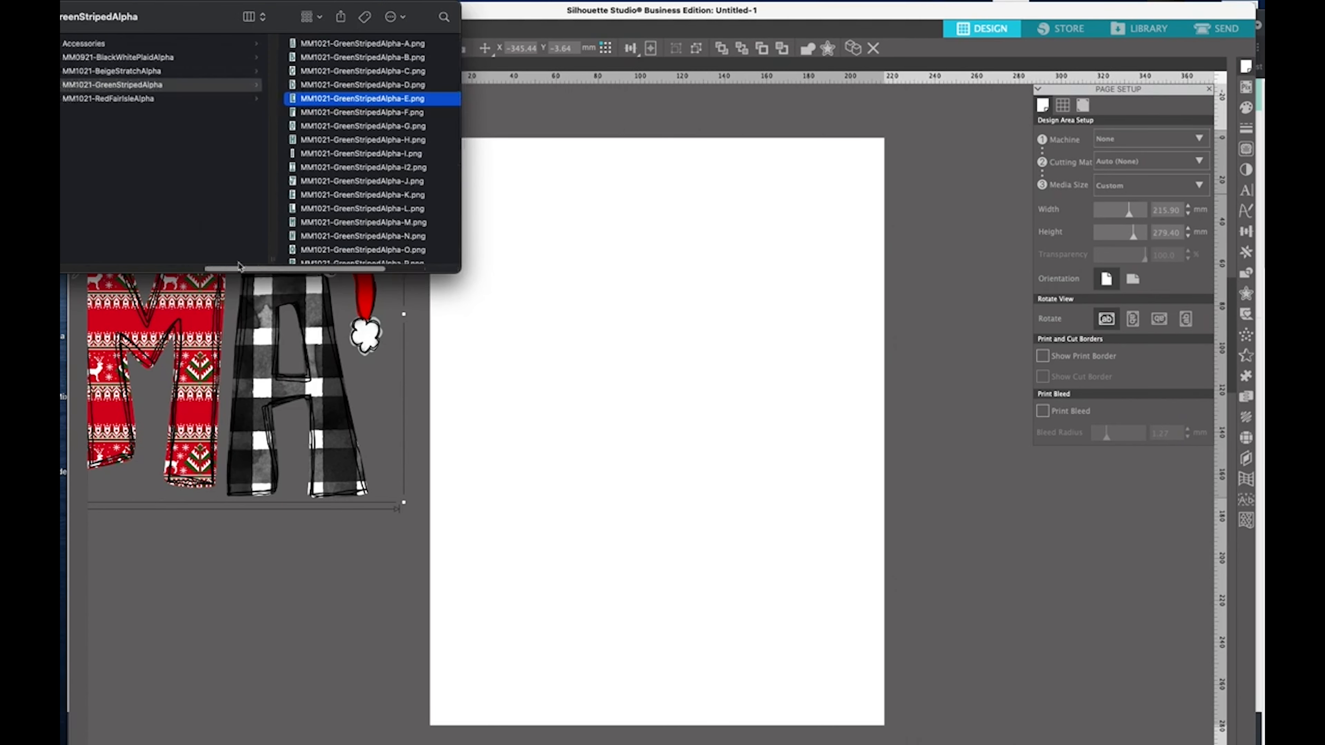
left_click(102, 71)
left_click(103, 57)
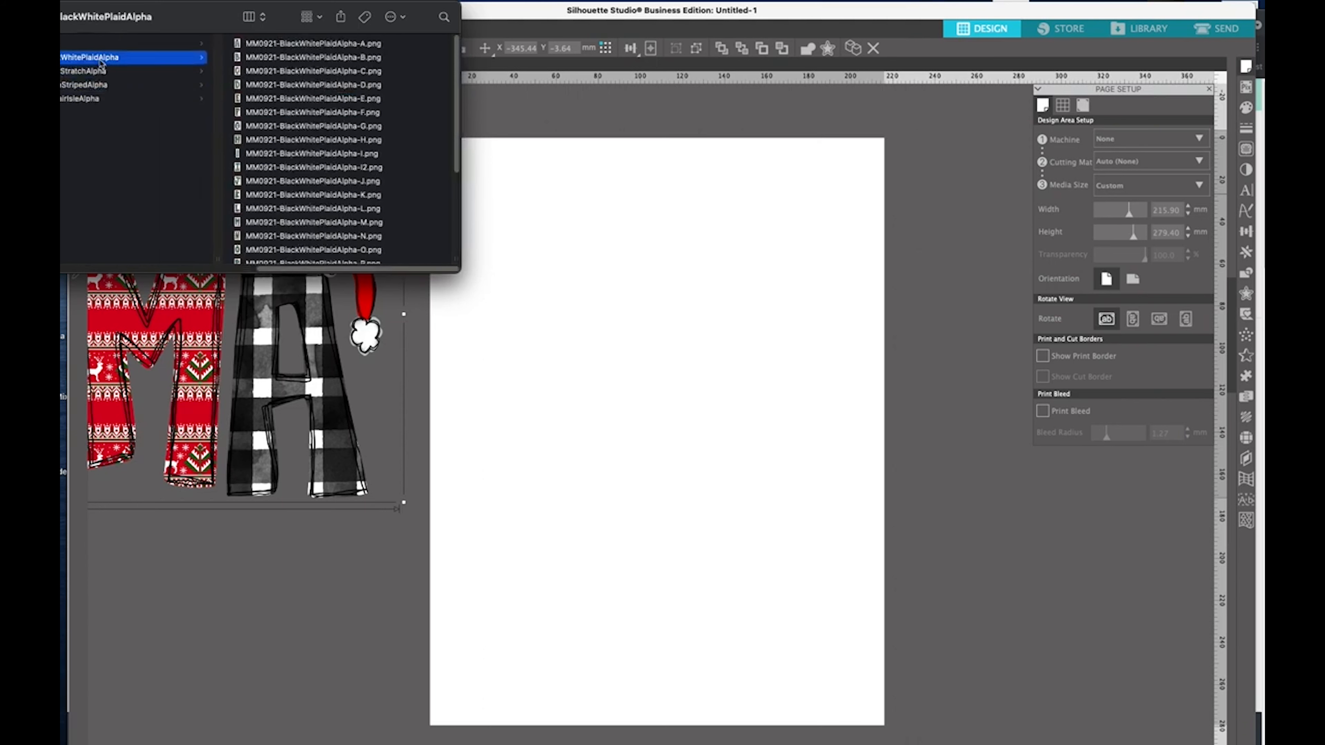
- Examine the Santa hat and antler images in the Accessories folder
left_click(102, 43)
left_click_drag(102, 25, 209, 29)
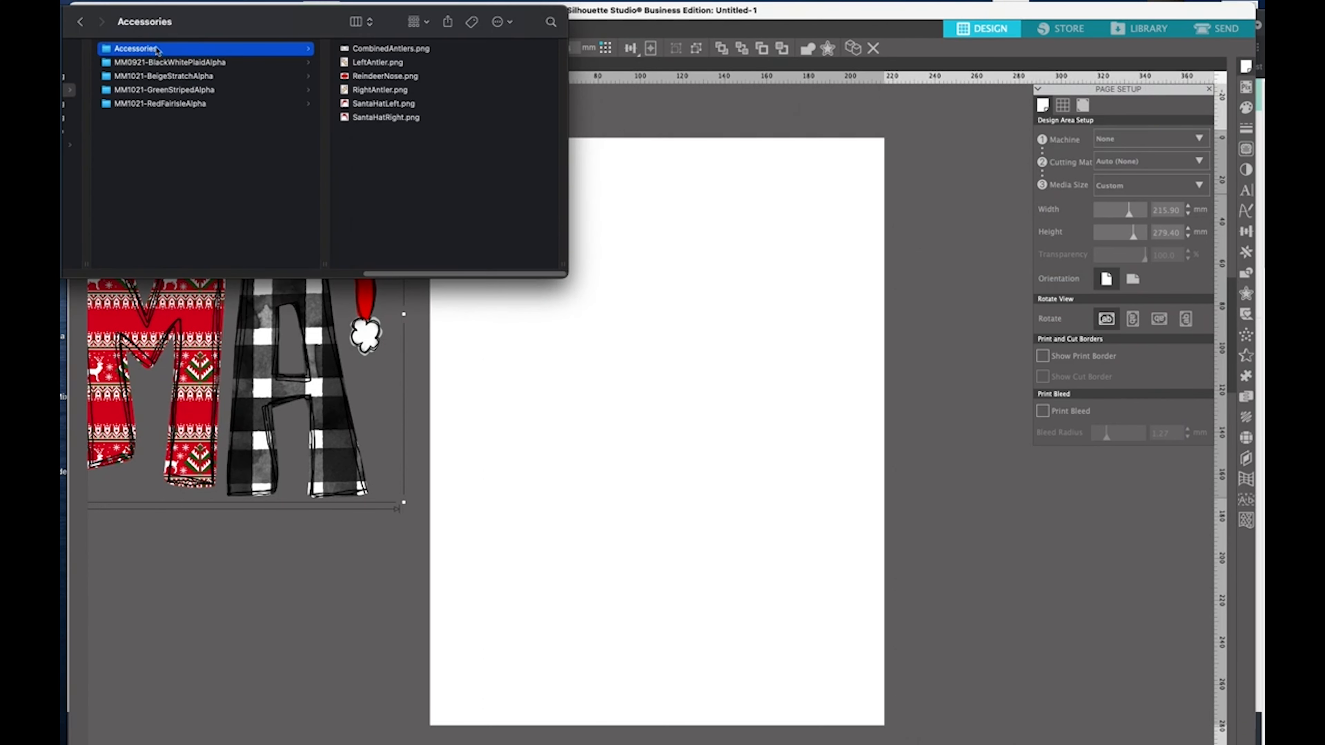
left_click(368, 107)
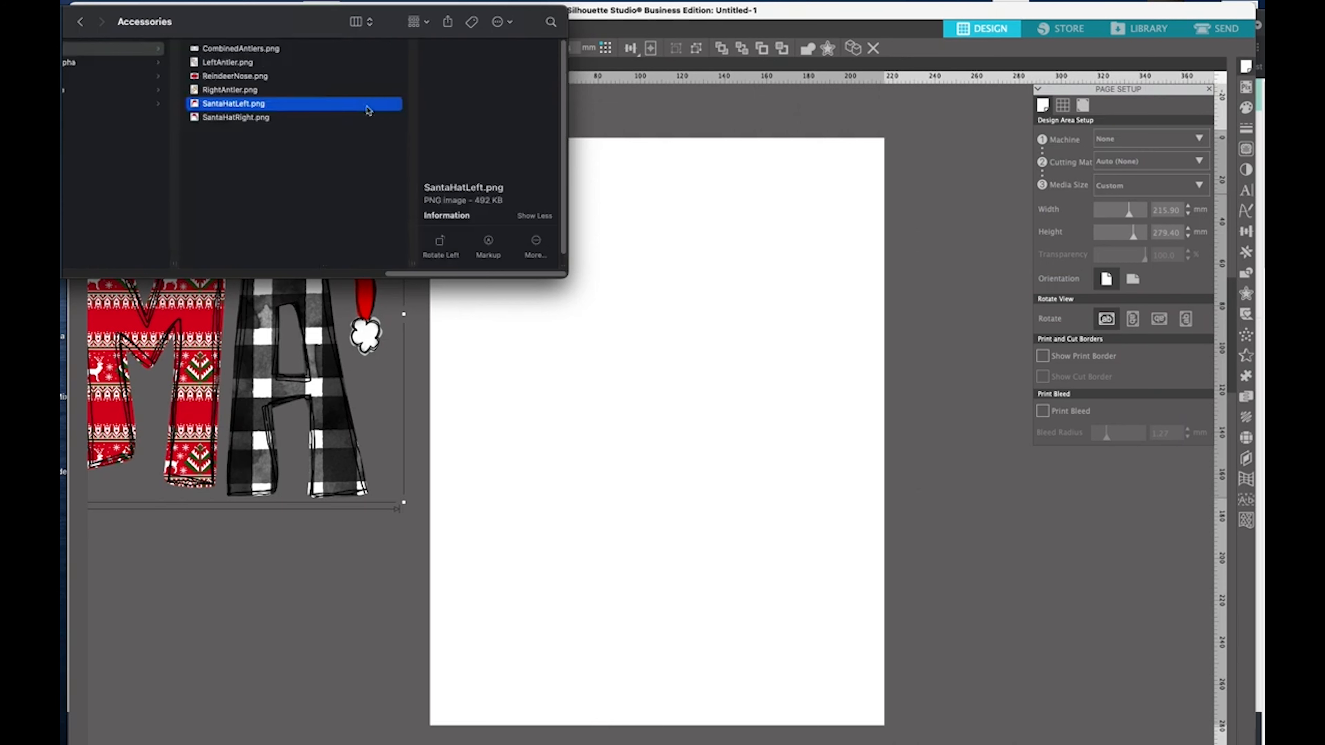
left_click(230, 90)
left_click(261, 172)
left_click_drag(210, 23, 208, 26)
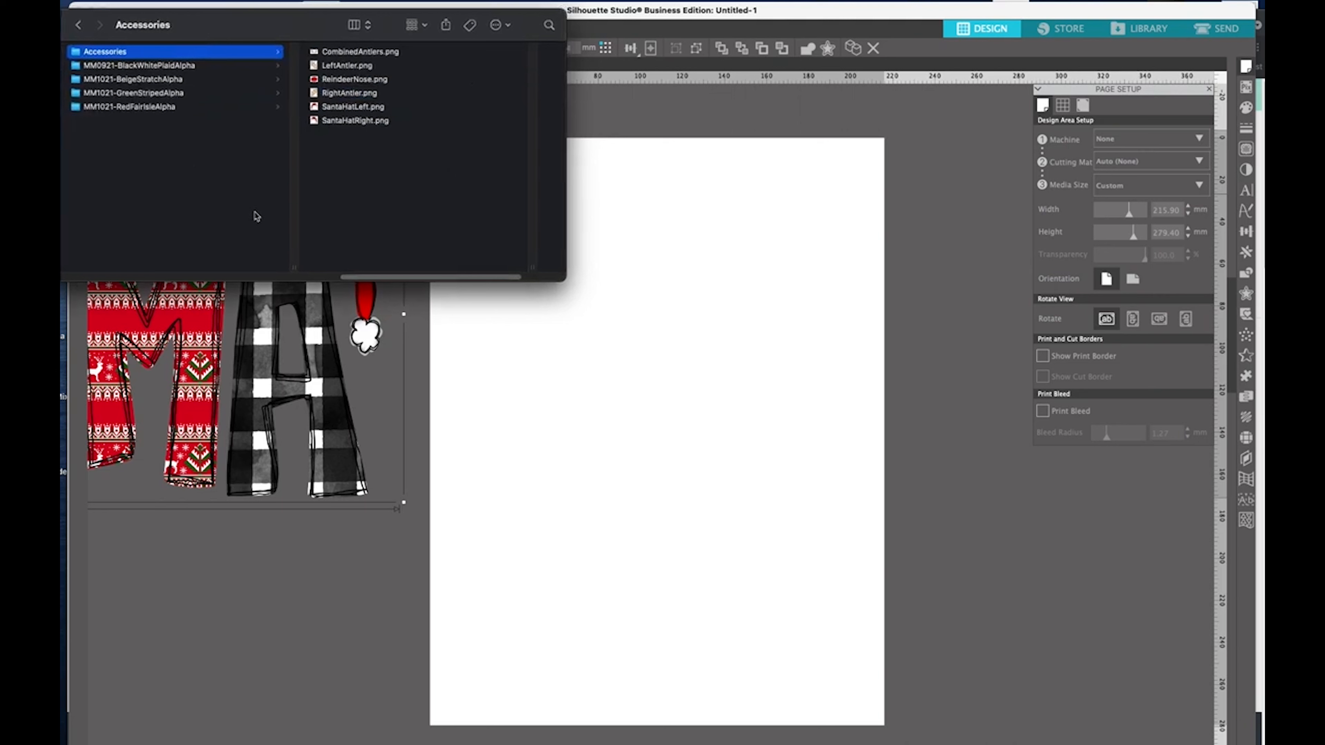
- Place MM0921-BlackWhitePlaidAlpha-M.png on the page and move it toward the page's left edge
left_click(154, 67)
scroll(421, 170, "down", 2)
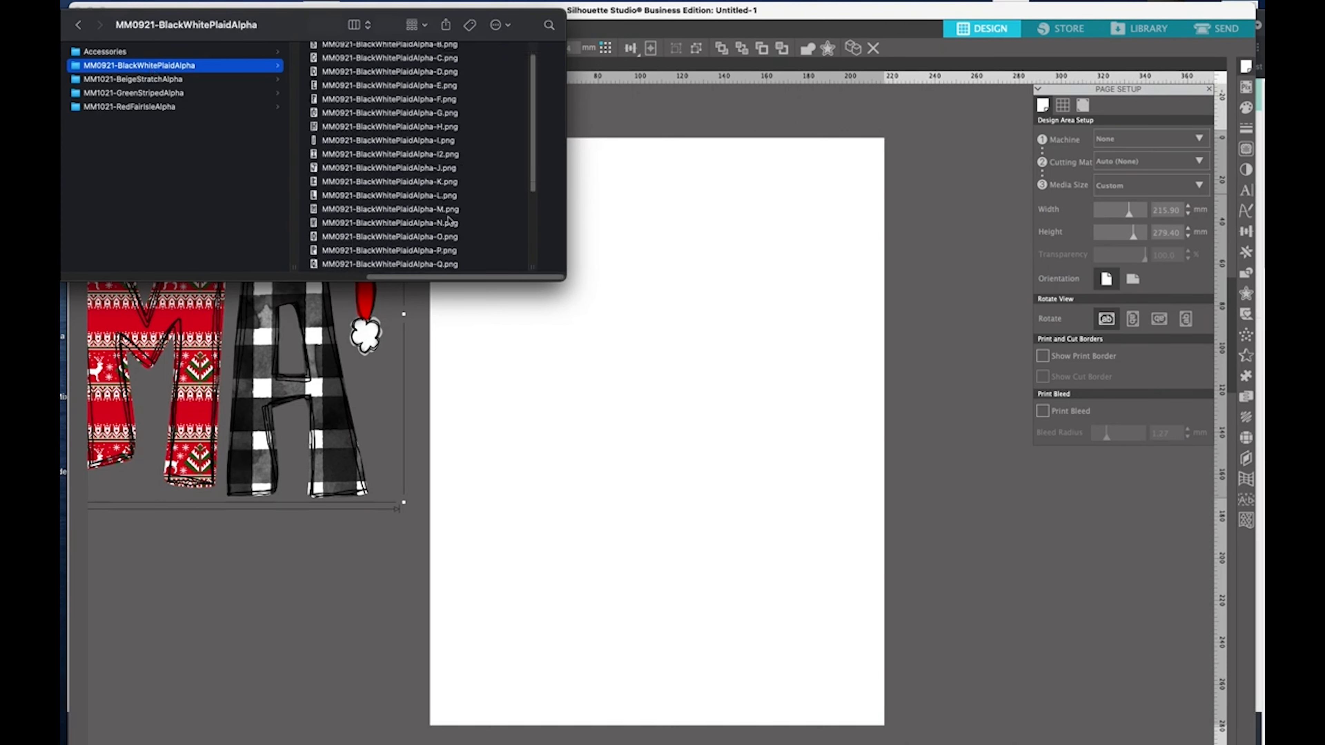
left_click(417, 212)
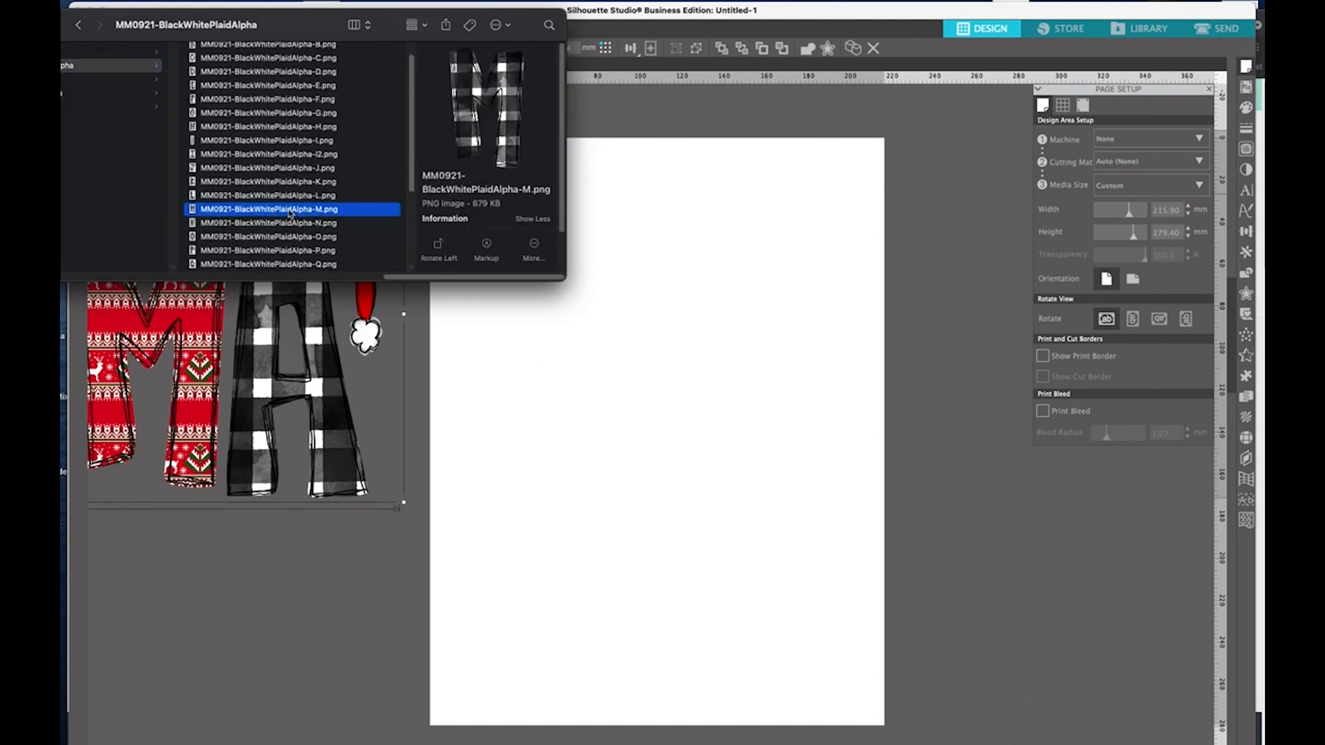
left_click_drag(294, 214, 675, 300)
left_click(704, 332)
left_click_drag(674, 299, 548, 307)
- Add the green striped A, red Fair Isle M and beige A, sizing and arranging the letters in a row to spell MAMA
left_click_drag(862, 316, 860, 308)
left_click_drag(799, 508, 988, 226)
left_click_drag(468, 179, 953, 370)
left_click_drag(1078, 456, 992, 417)
left_click_drag(808, 313, 756, 372)
left_click(965, 522)
left_click_drag(636, 375, 625, 376)
left_click_drag(755, 339, 744, 345)
left_click(965, 522)
- Place CombinedAntlers.png from the Accessories folder below the MAMA letters and ReindeerNose.png above them
left_click_drag(126, 12, 142, 15)
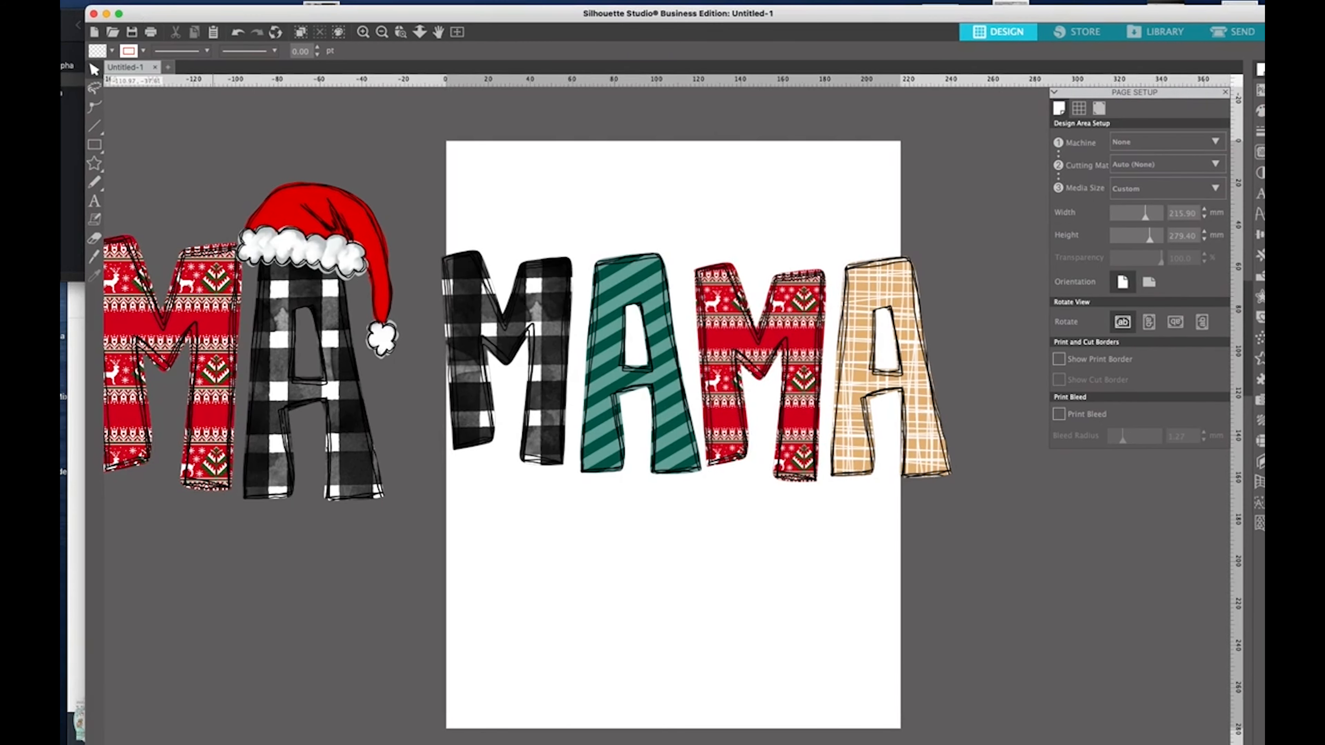
left_click(74, 52)
scroll(381, 276, "left", 10)
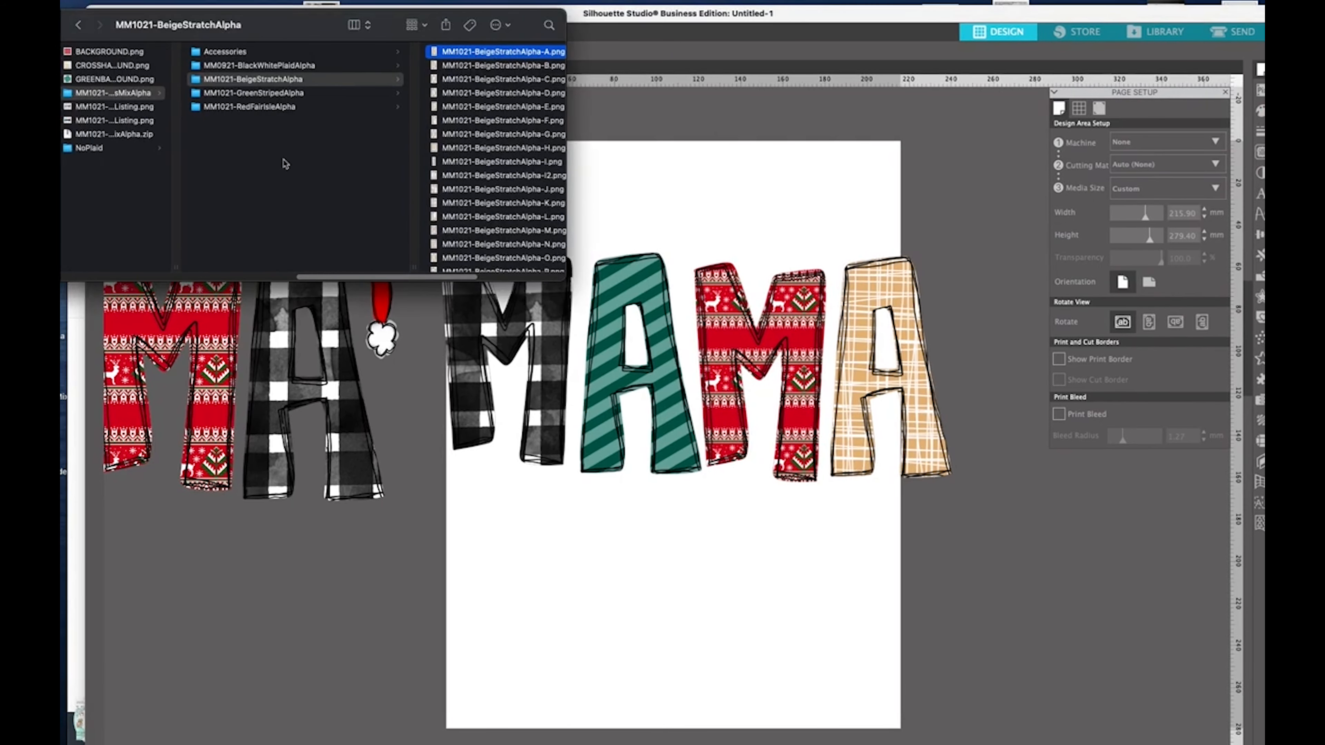
left_click(237, 55)
left_click_drag(371, 55, 576, 572)
left_click_drag(233, 79, 808, 179)
- Place SantaHatLeft.png from the Accessories folder on the page and move it onto the black plaid M
left_click(241, 109)
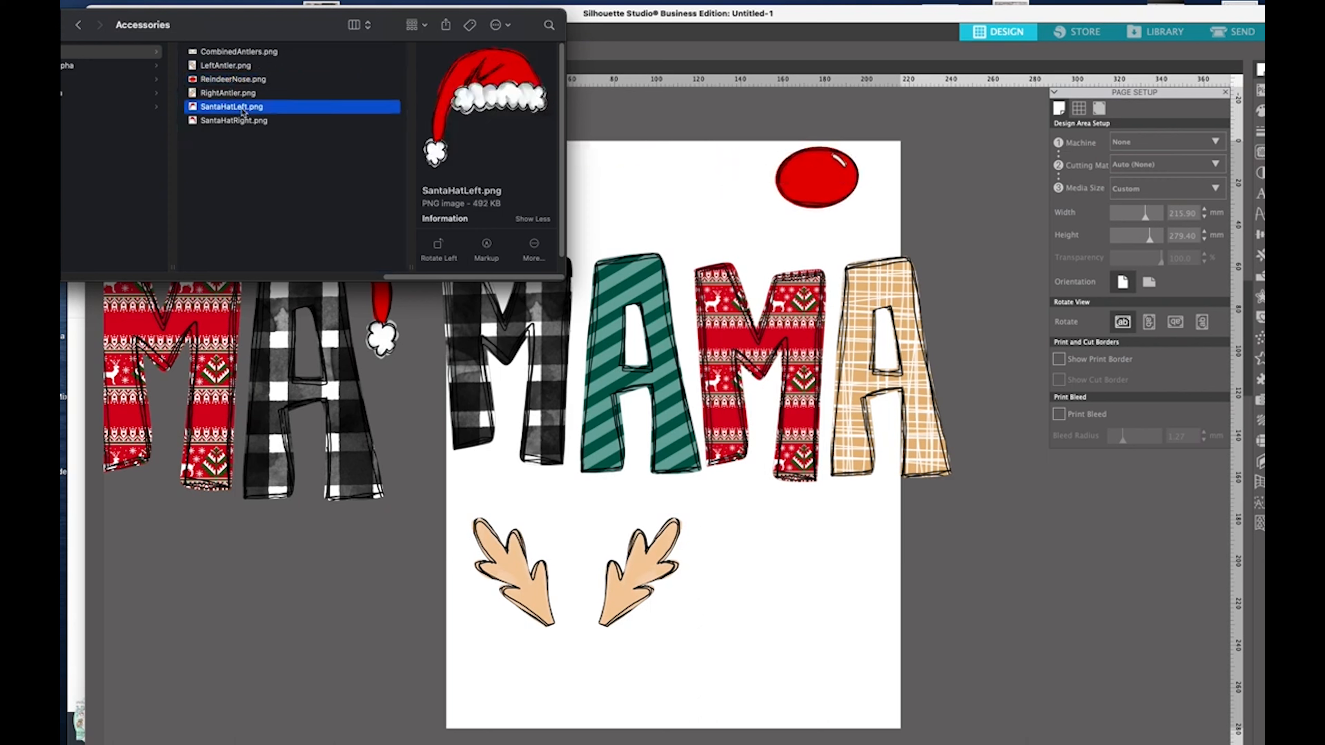
left_click(241, 120)
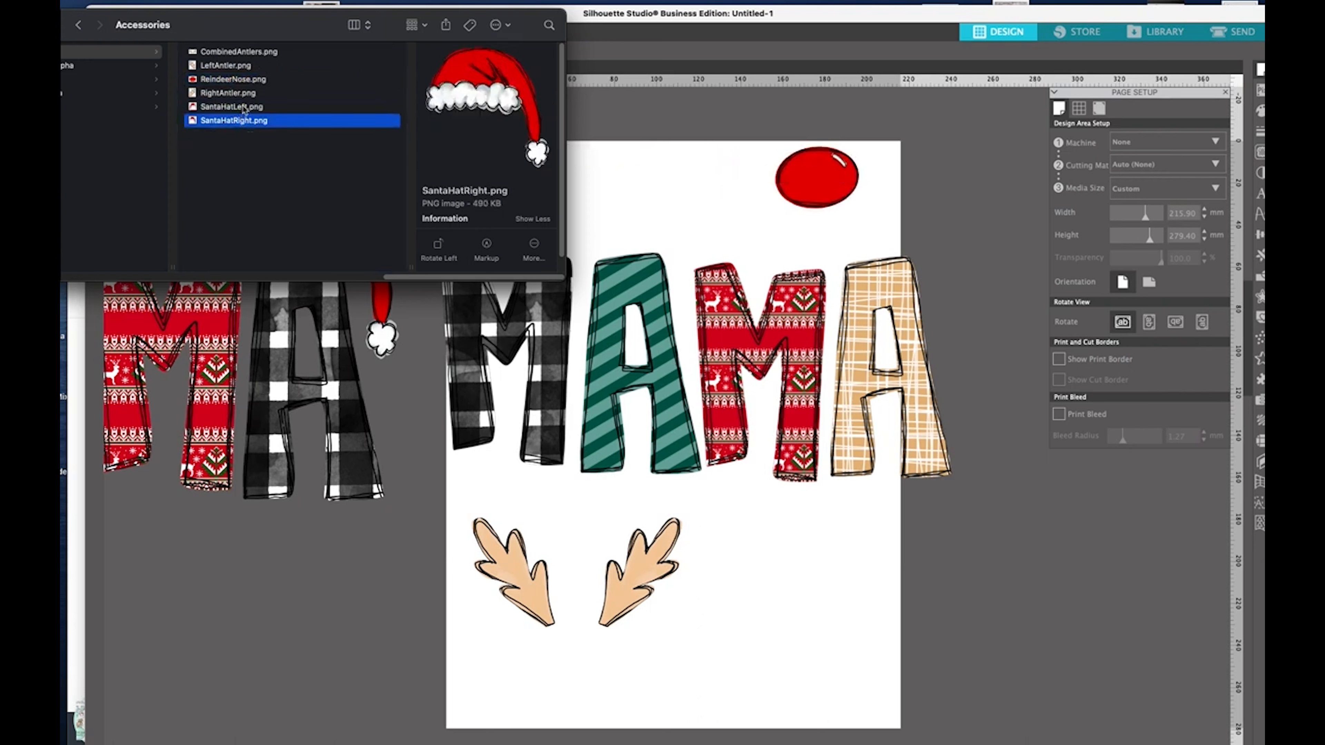
left_click(244, 109)
left_click_drag(241, 110, 652, 208)
left_click_drag(652, 209, 495, 245)
- Shrink the reindeer nose and place it on the green striped A, with the antlers on top of that letter
left_click(817, 178)
left_click_drag(816, 178, 516, 355)
left_click_drag(556, 386, 533, 369)
left_click_drag(495, 245, 488, 212)
left_click_drag(506, 350, 639, 377)
left_click_drag(649, 565, 707, 206)
left_click_drag(488, 211, 518, 244)
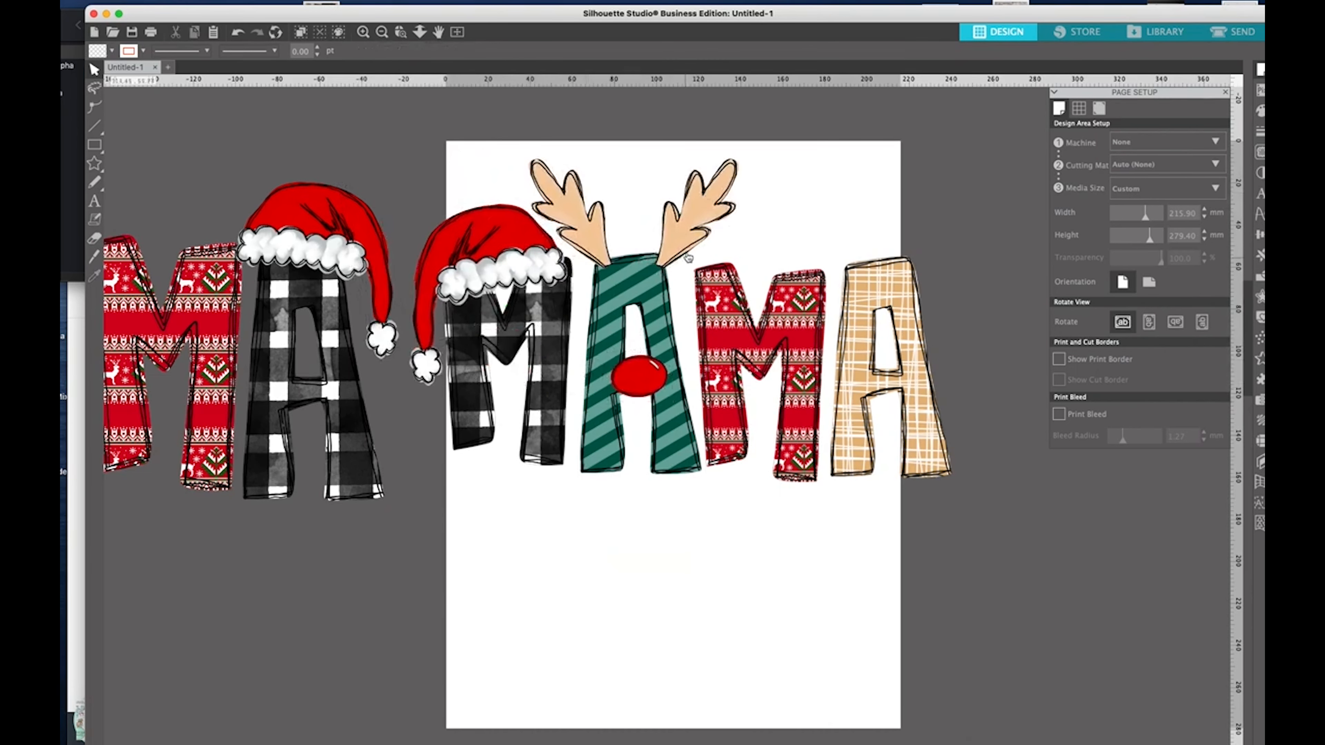
- Move the antlers and the red nose from the green striped A onto the beige A
left_click_drag(688, 256, 816, 256)
left_click_drag(639, 377, 882, 398)
left_click(817, 245)
left_click_drag(816, 245, 925, 234)
left_click(882, 397)
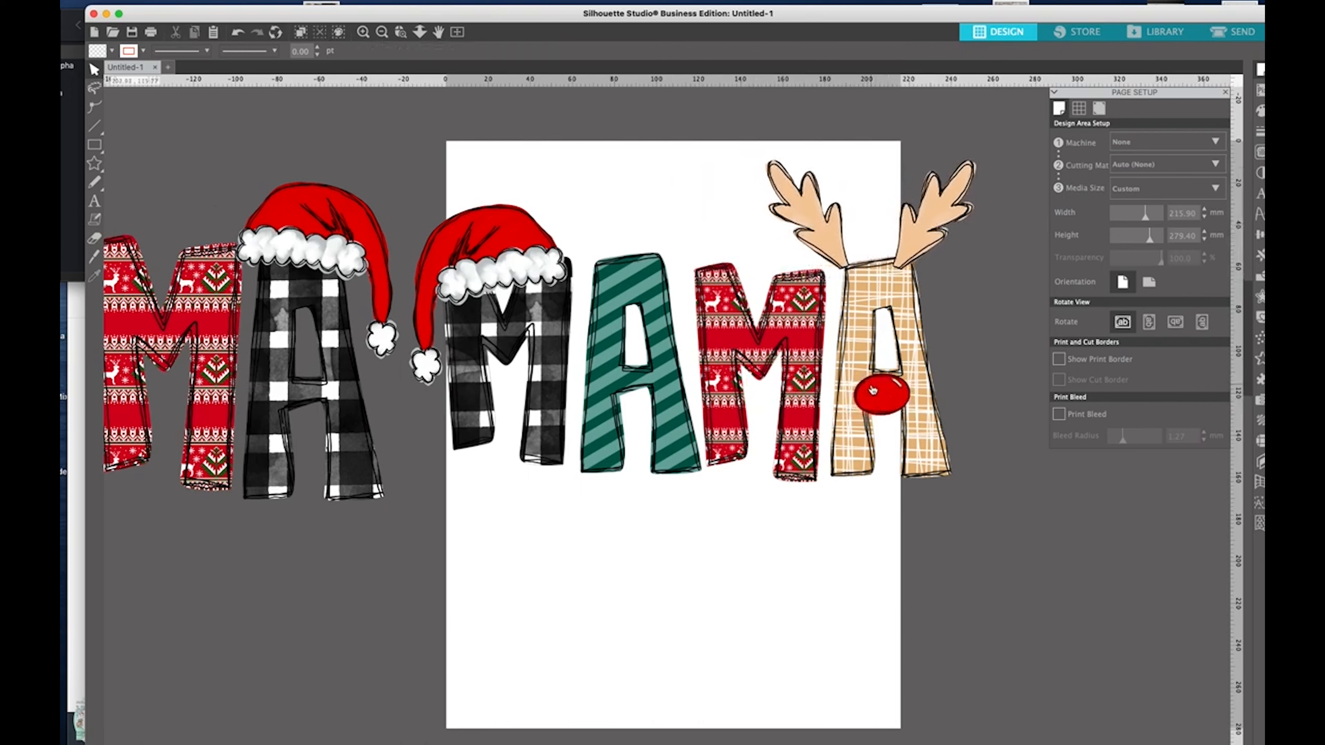
- Paste copies of the nose and antlers onto the green striped A and remove both copies
key("super+v")
left_click_drag(904, 420, 636, 380)
left_click(819, 241)
key("super+v")
left_click_drag(806, 245, 551, 222)
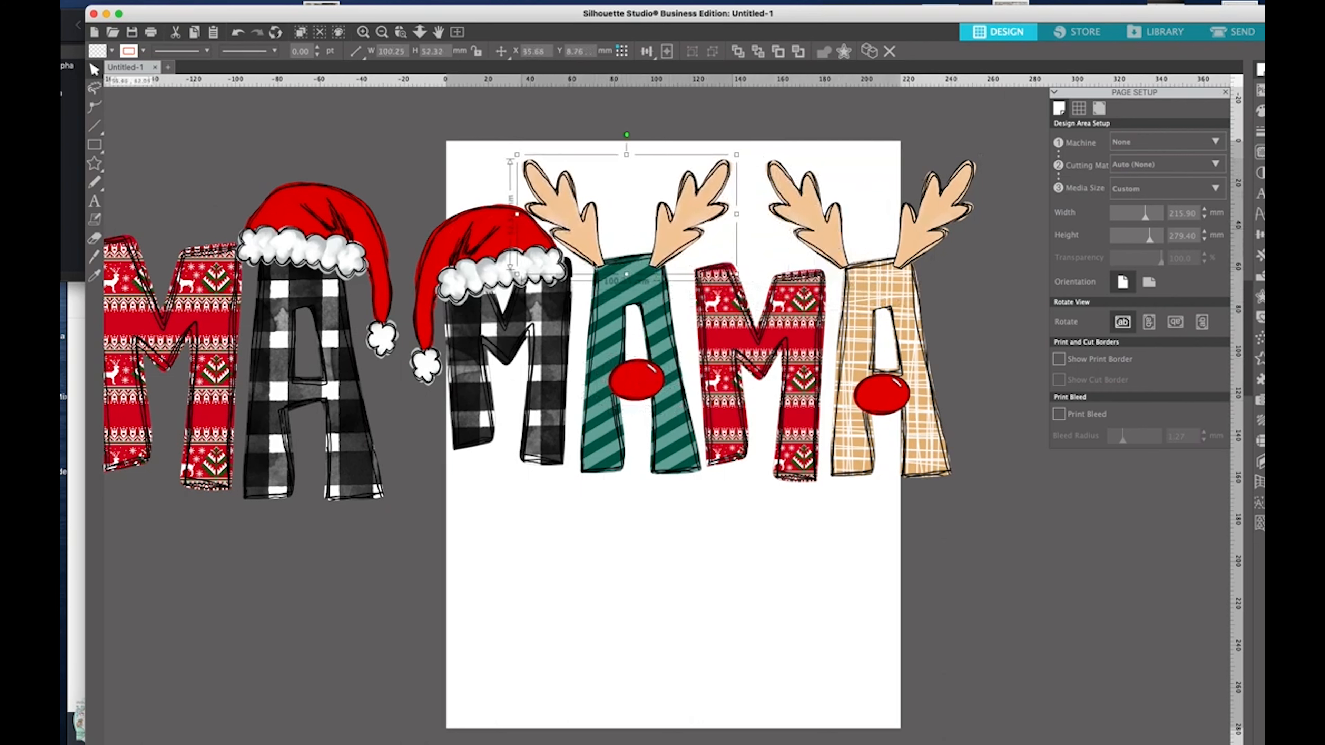
left_click(702, 534)
left_click(689, 236)
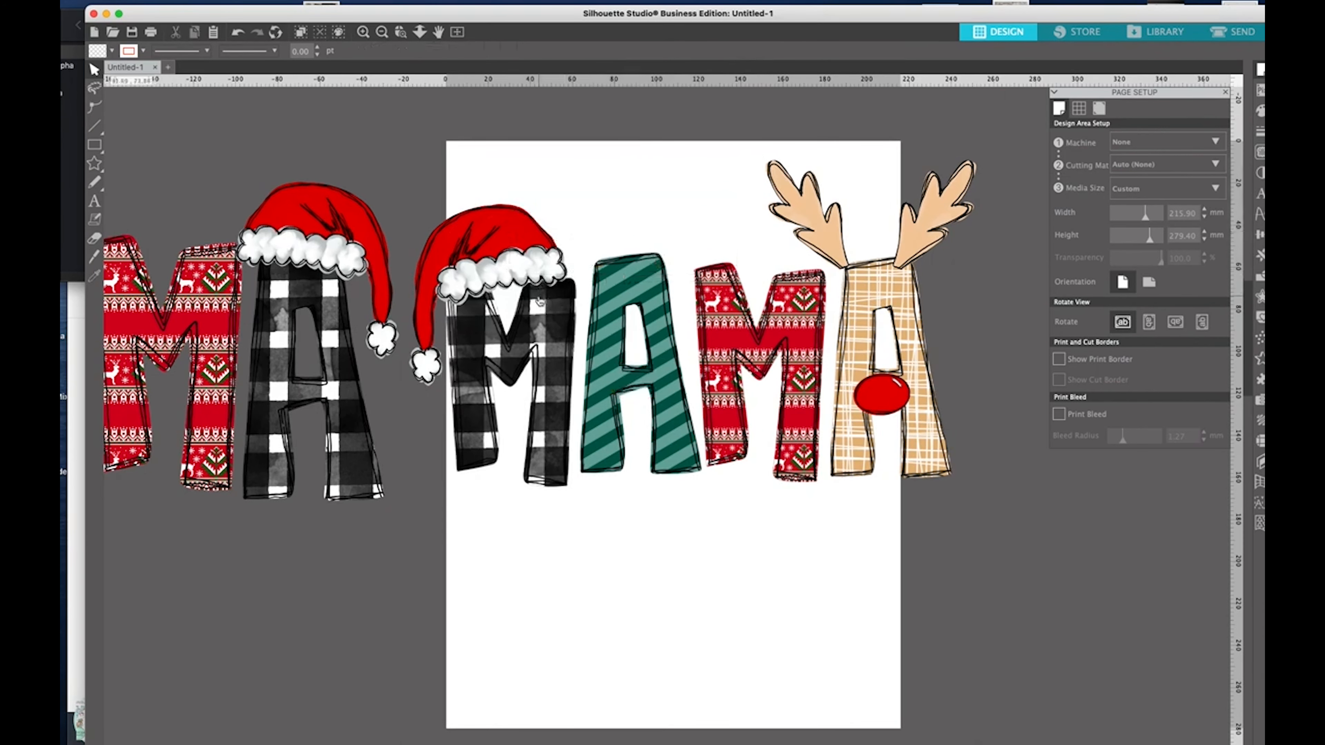
- Enlarge the black plaid M slightly, reposition the Santa hat over it and bring the hat to the front
left_click(548, 275)
left_click(559, 425)
mouse_move(505, 232)
left_mouse_down()
mouse_move(465, 222)
mouse_move(519, 260)
mouse_move(520, 299)
mouse_move(507, 232)
left_mouse_up()
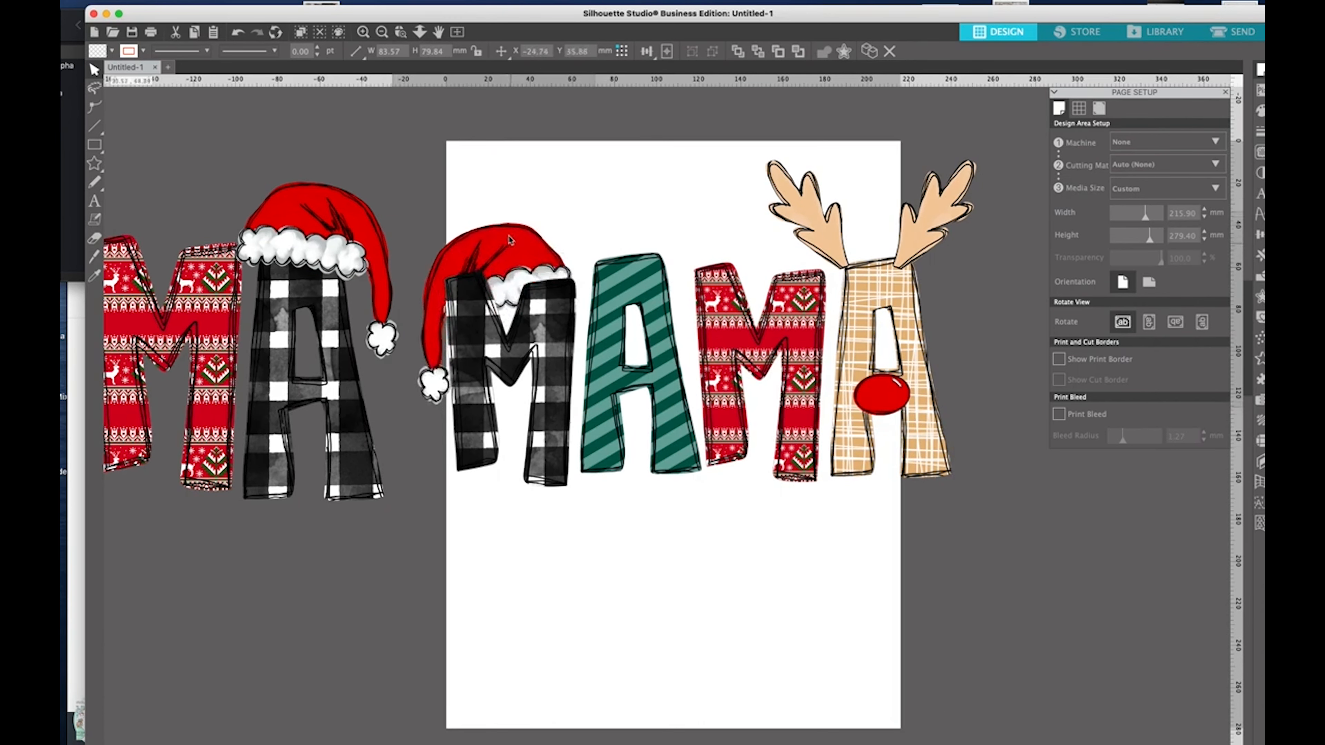
left_click(594, 204)
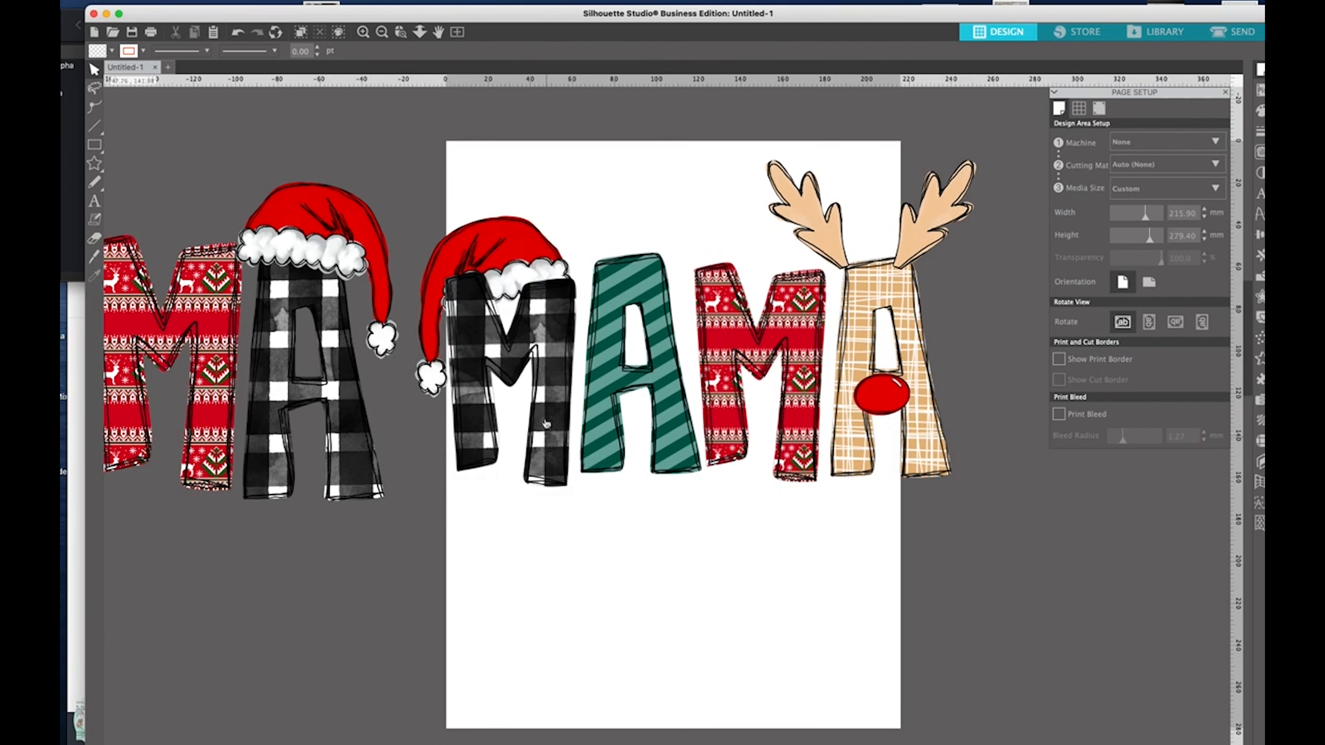
left_click(523, 236)
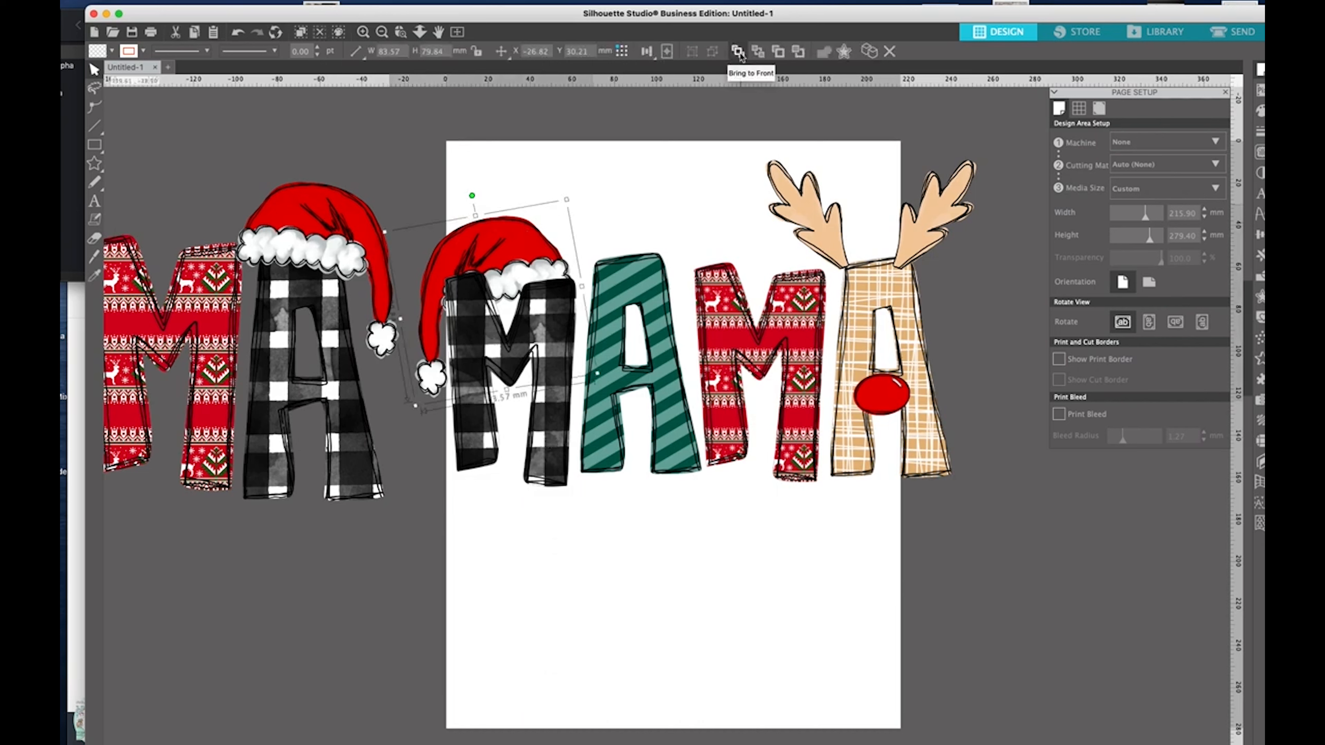
left_click(737, 52)
left_click(621, 170)
left_click_drag(503, 249, 502, 253)
- Tilt the antlers slightly counterclockwise to fit the beige A and fine-tune the position of its red nose
left_click_drag(811, 219, 818, 219)
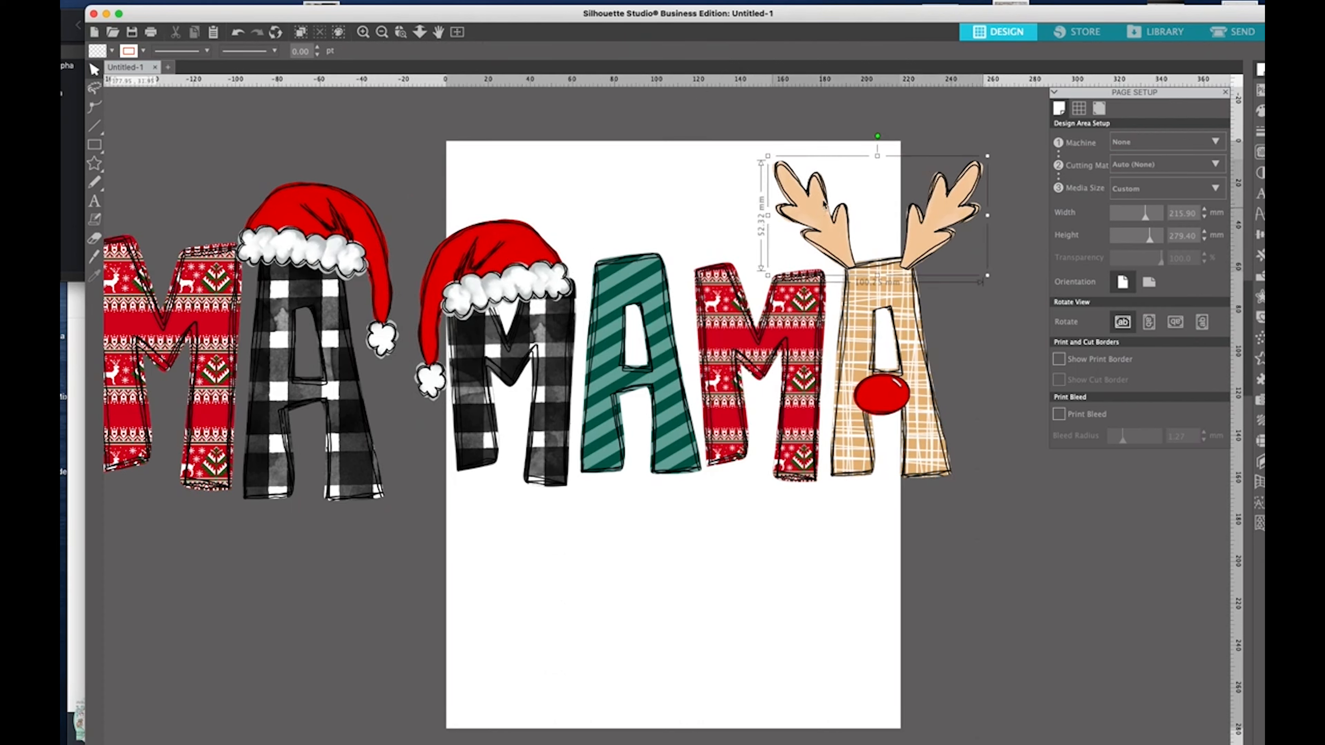
left_click_drag(877, 136, 874, 136)
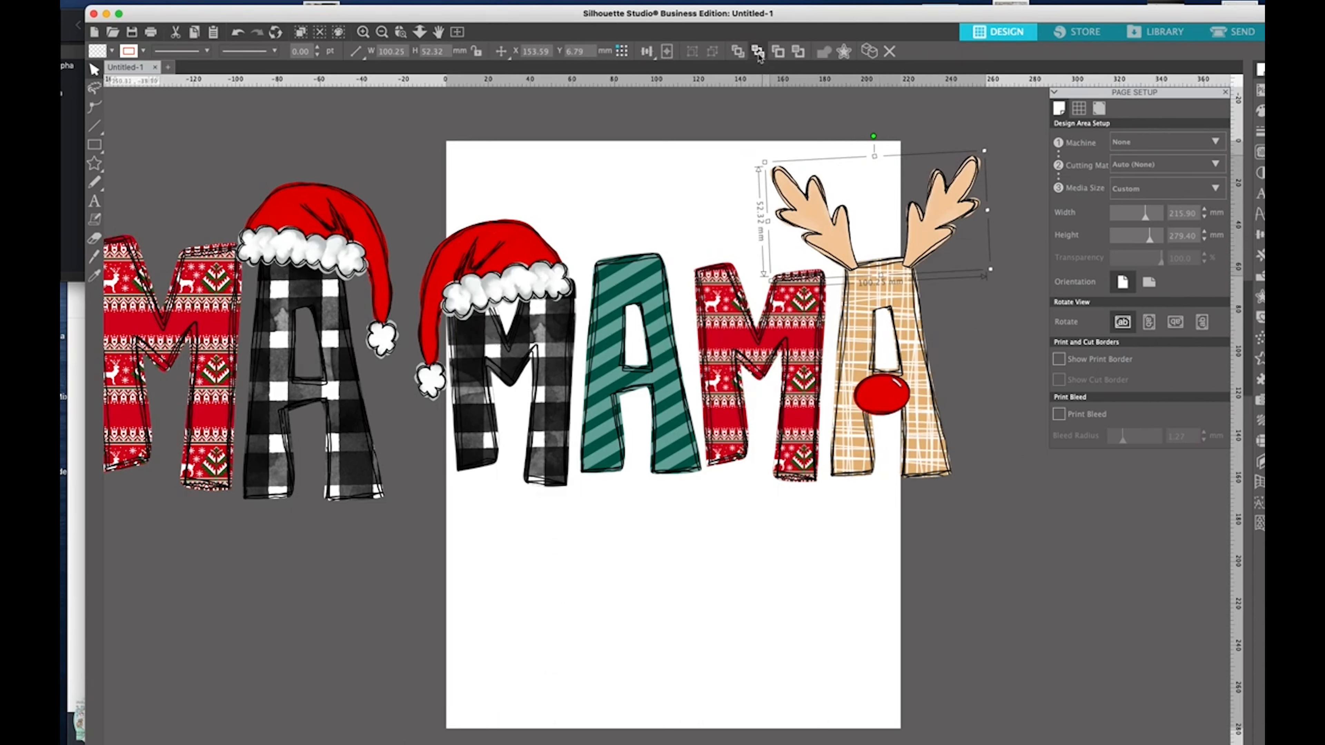
left_click(995, 405)
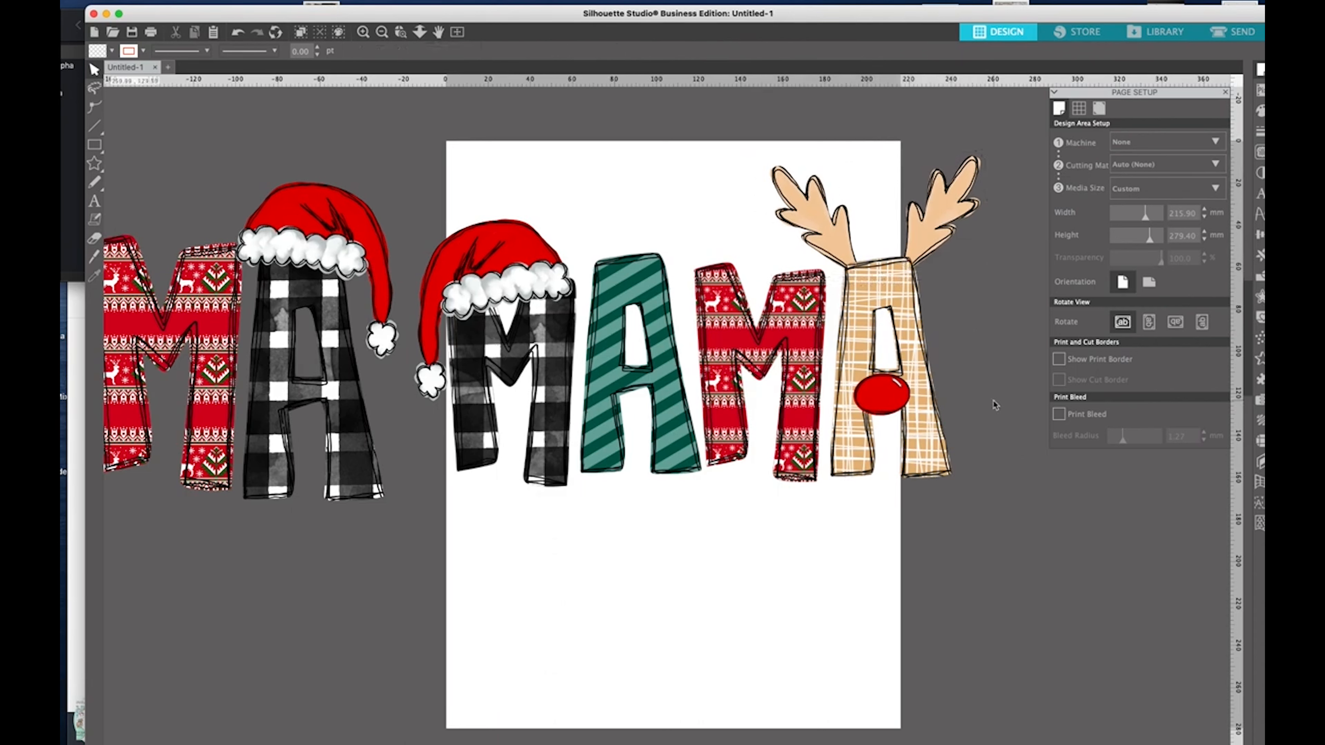
left_click_drag(887, 405, 891, 399)
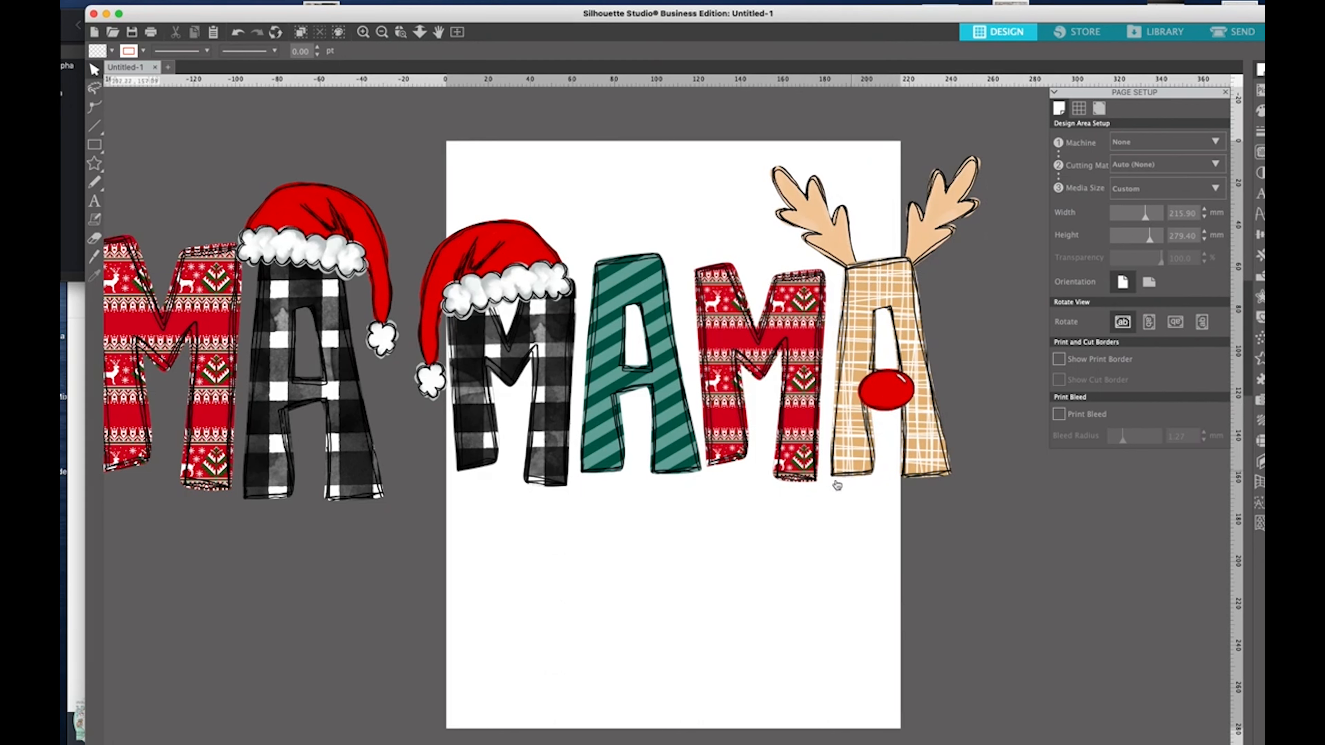
left_click_drag(997, 137, 432, 472)
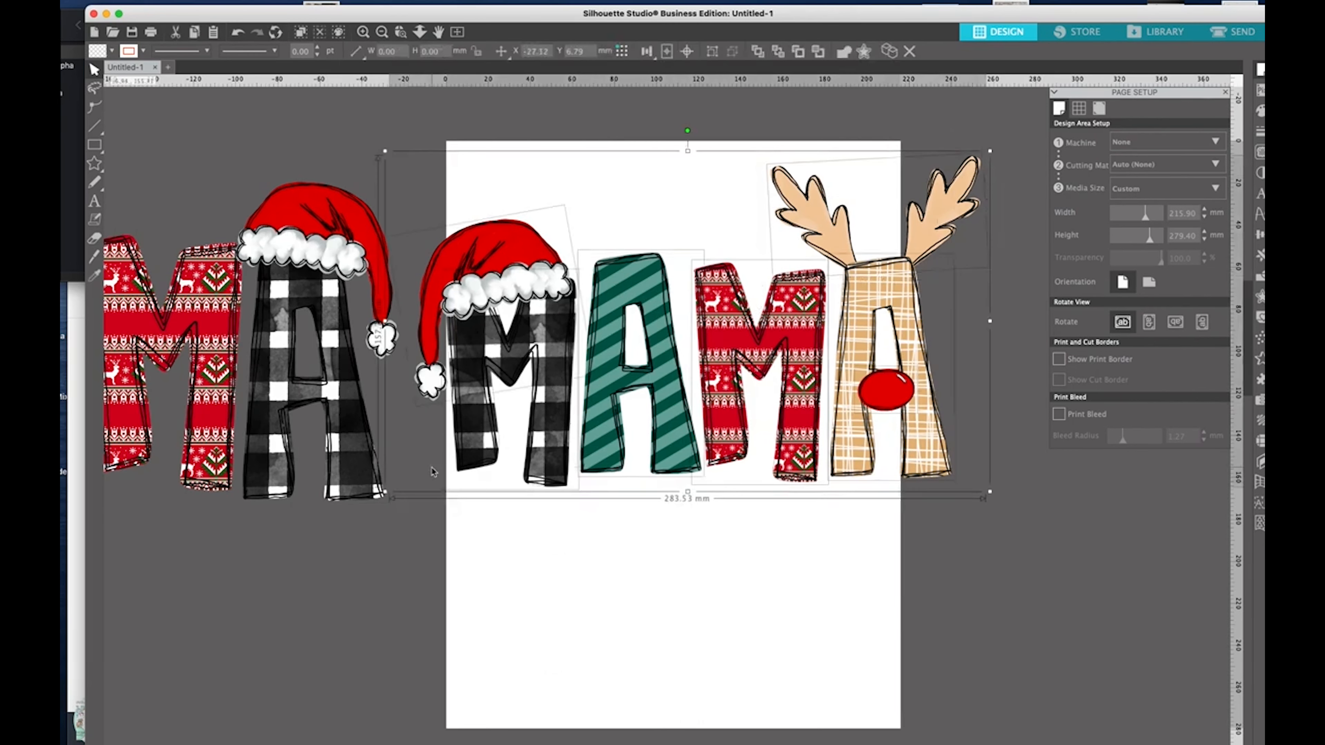
left_click(325, 138)
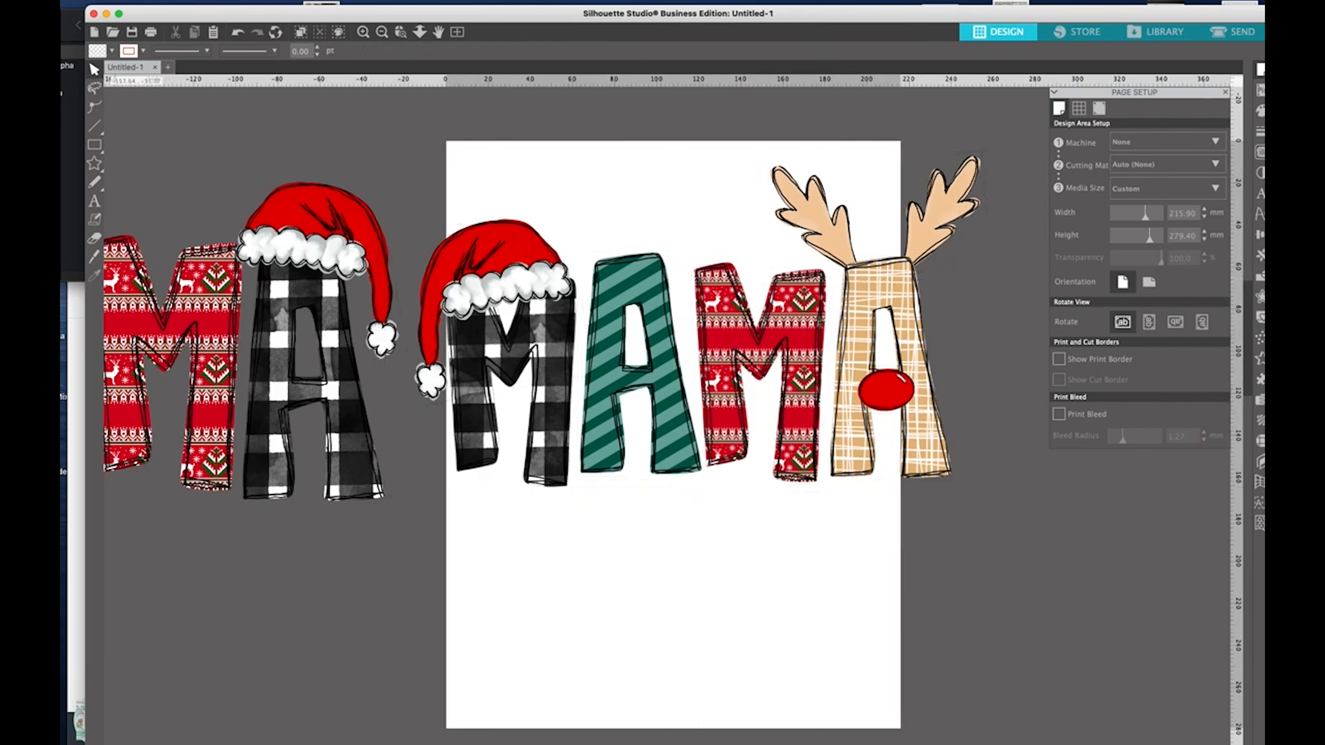
- Try to bring CombinedAntlers.png from the Accessories folder into the program outside the page
left_click(64, 29)
left_click_drag(245, 52, 667, 64)
left_click(626, 198)
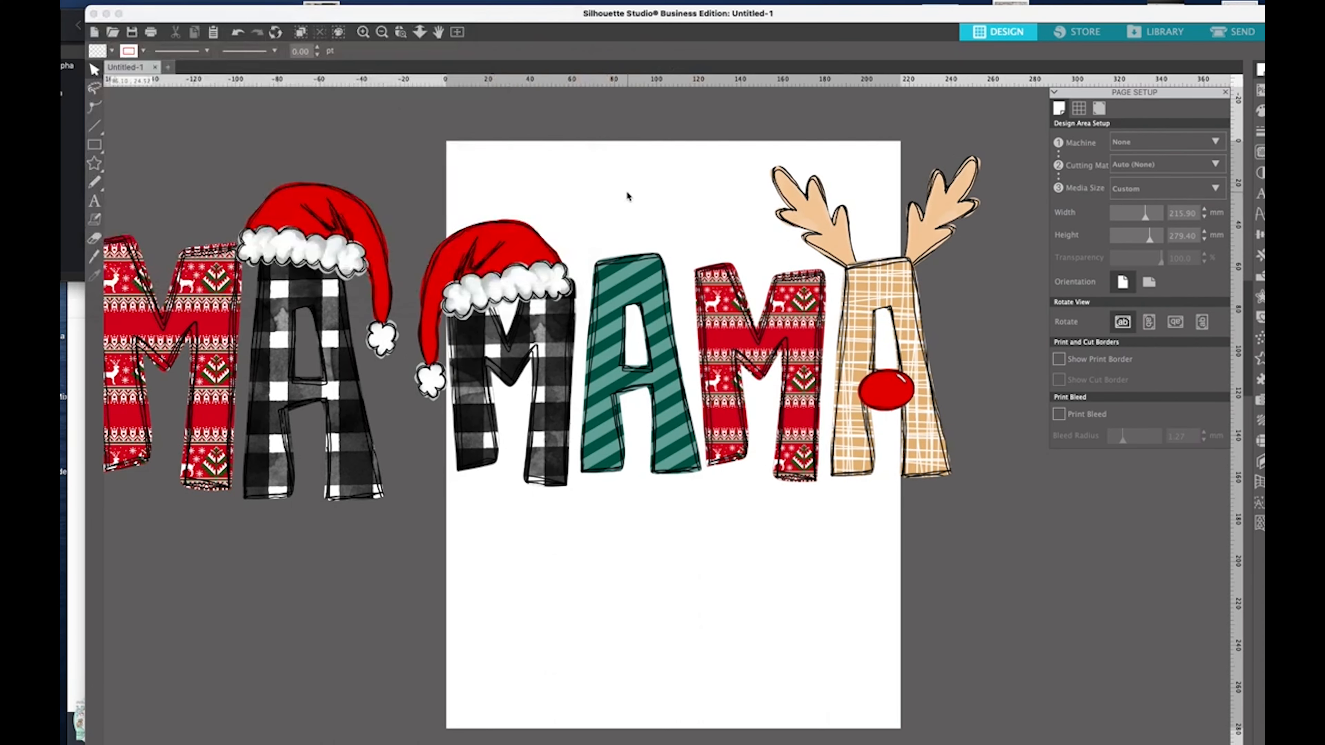
- Create three new blank documents and return to the document with the MAMA design
left_click(167, 69)
left_click(223, 67)
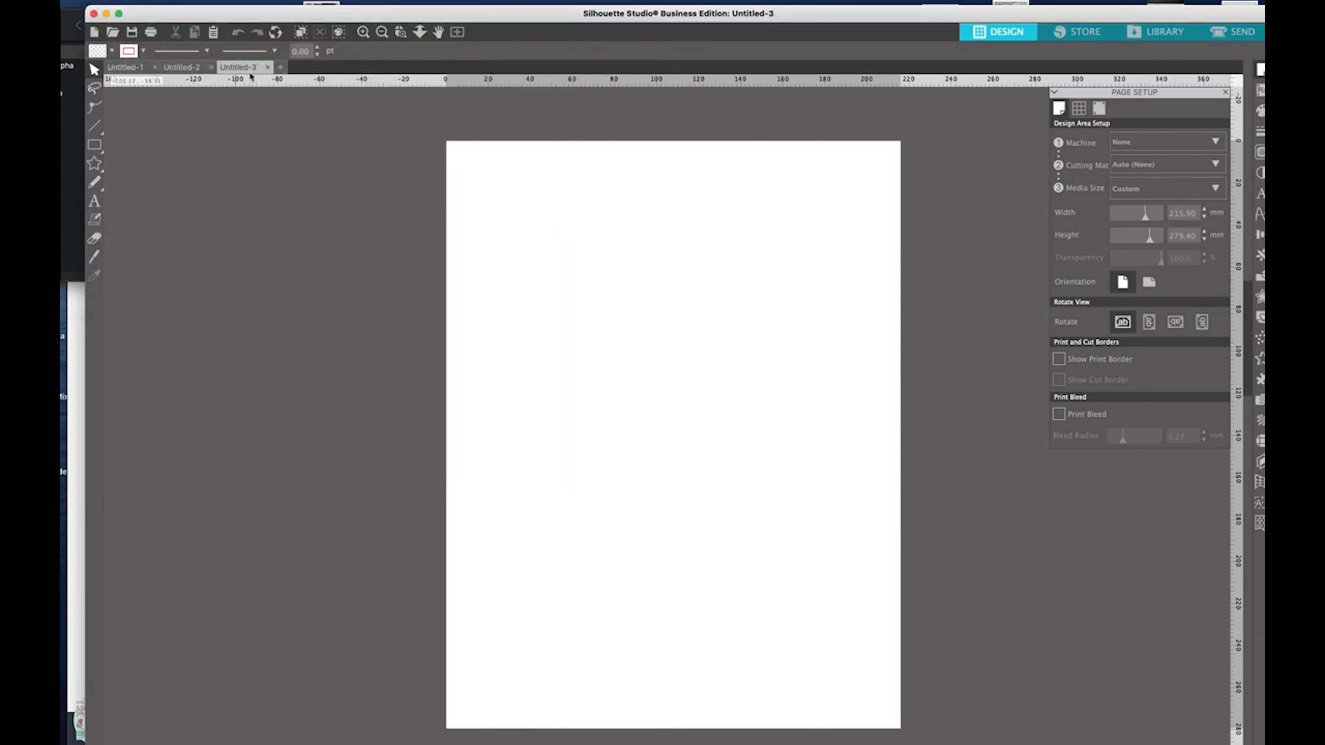
left_click(280, 67)
left_click(125, 67)
- Place another ReindeerNose.png from the Accessories folder on the empty page area below the MAMA letters
left_click(64, 14)
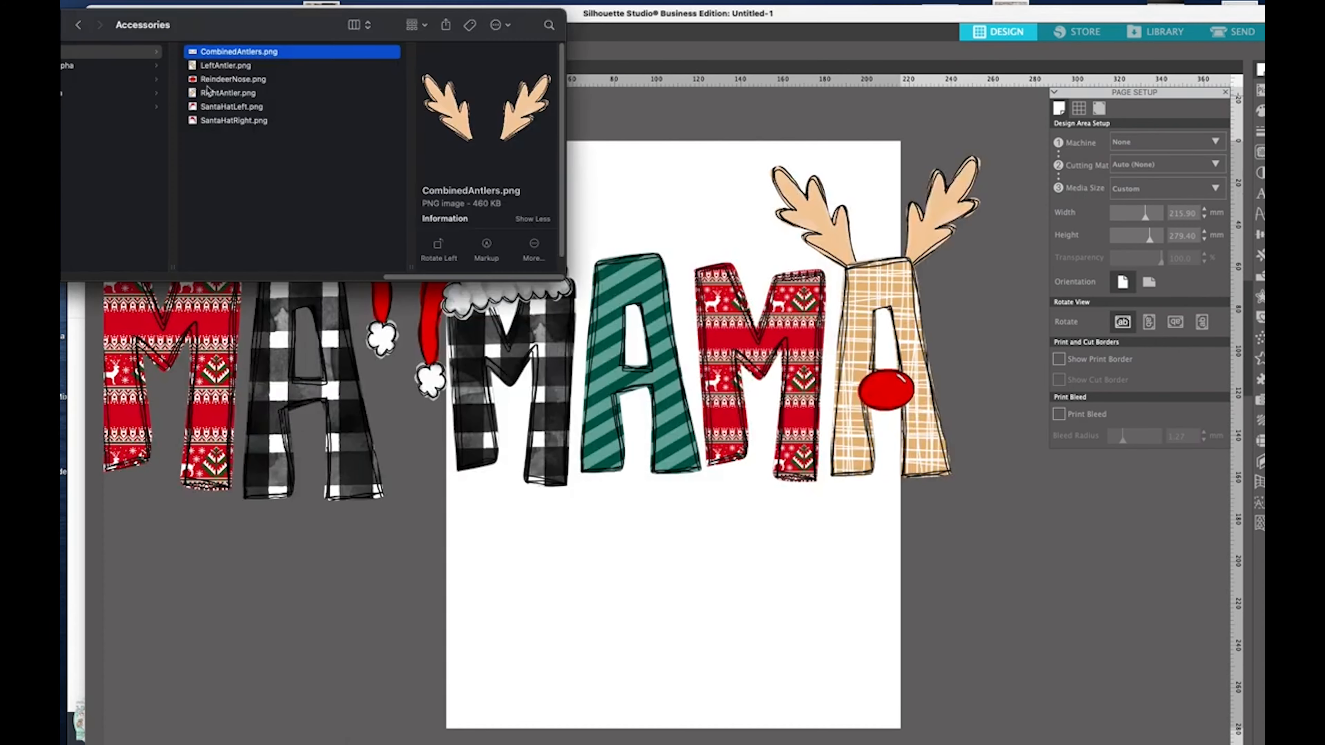
left_click(230, 79)
left_click_drag(257, 84, 585, 595)
left_click(734, 615)
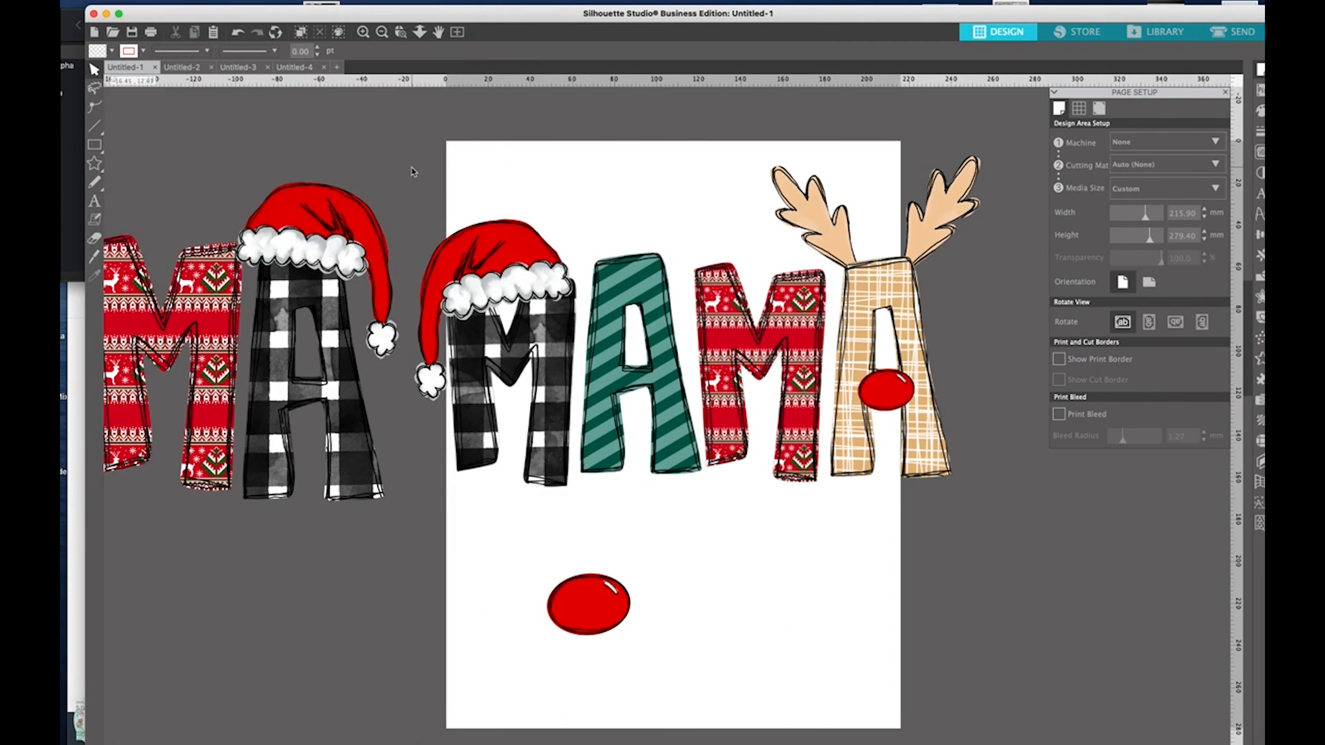